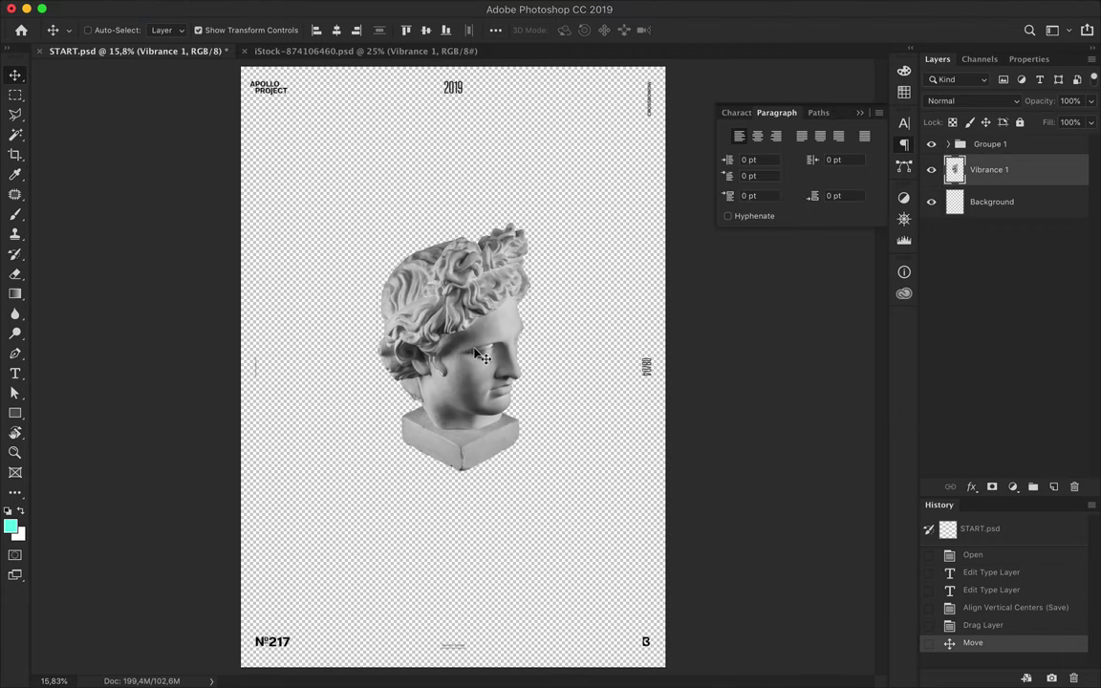
Draw a canvas-sized rectangle filled light grey #ececec above the Background layer.
click(1044, 223)
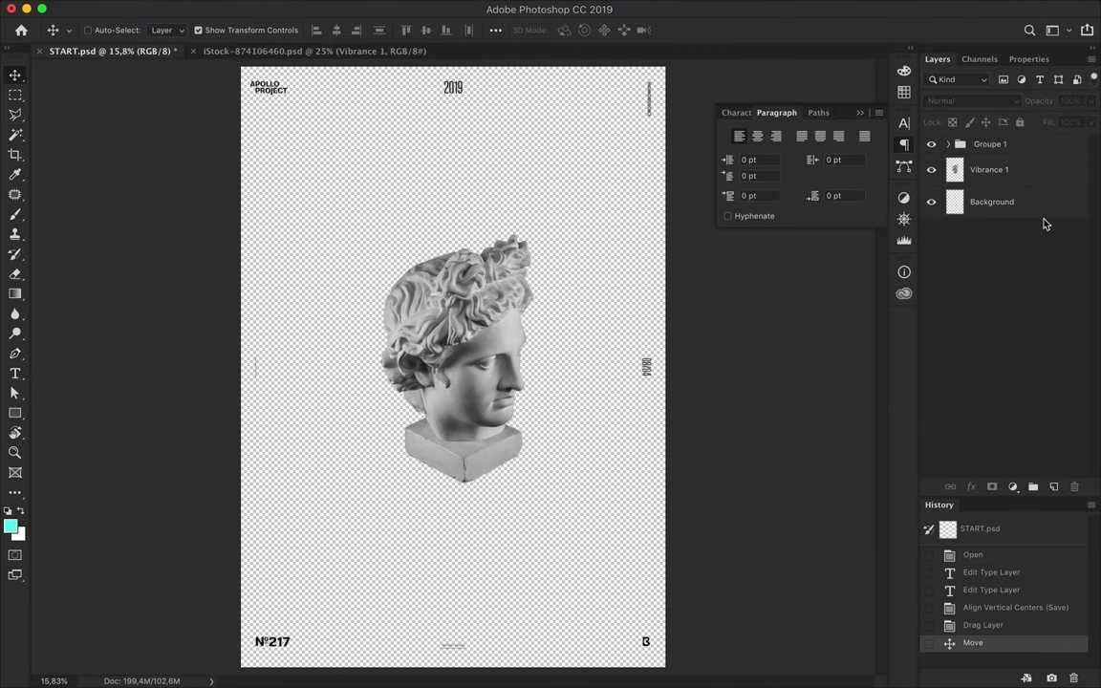
double_click(1018, 202)
key(Escape)
key(u)
click(153, 29)
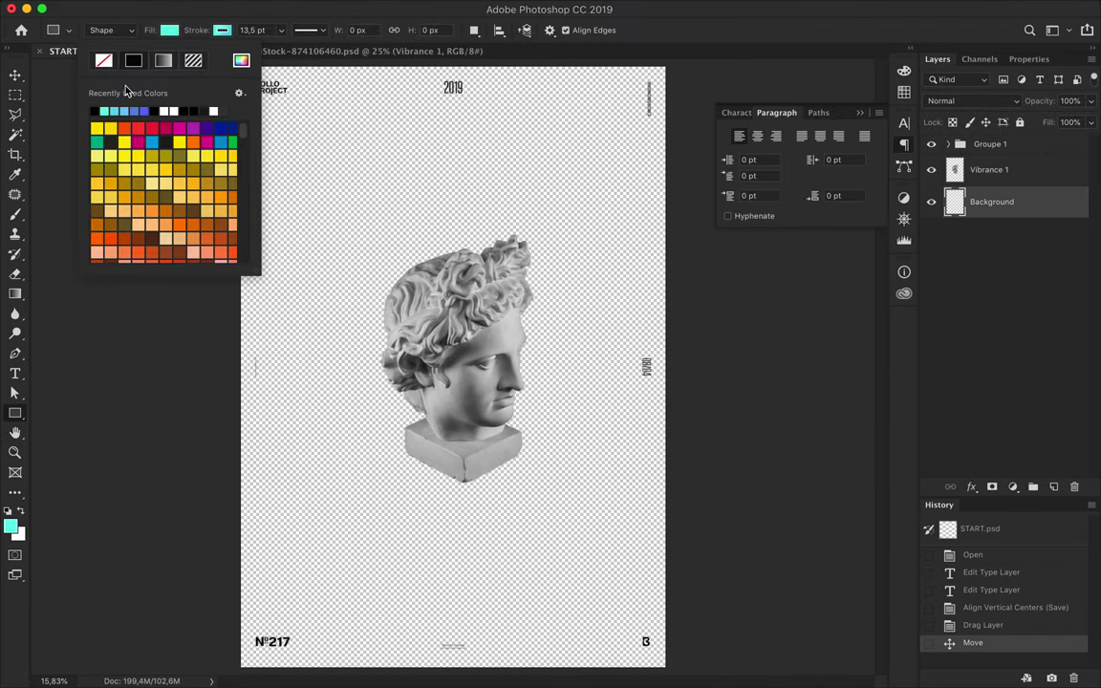
click(241, 61)
click(531, 203)
key(Return)
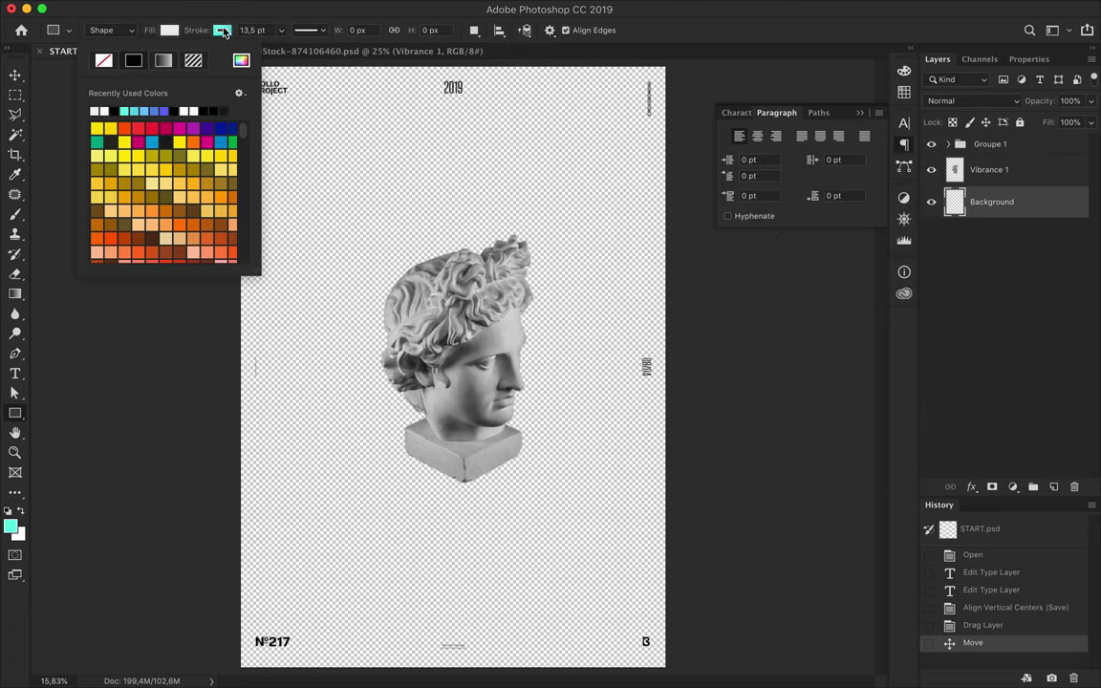
drag(669, 64, 238, 667)
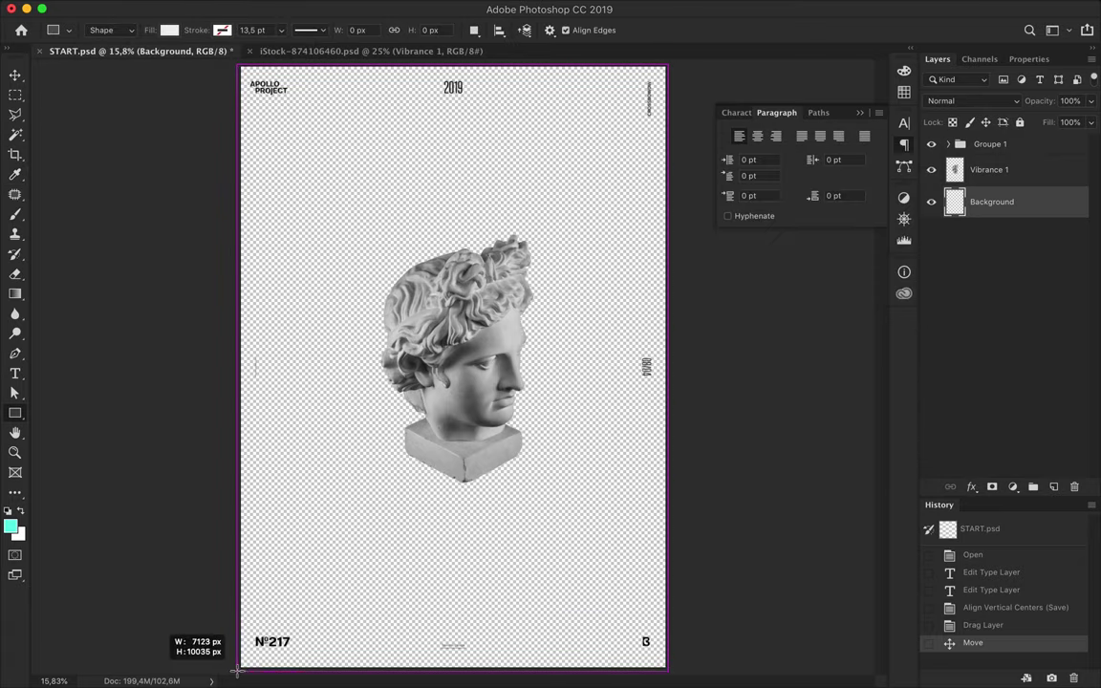
Hide the Vibrance 1 statue layer and add a new empty layer.
key(v)
click(938, 59)
key(ctrl+shift+alt+n)
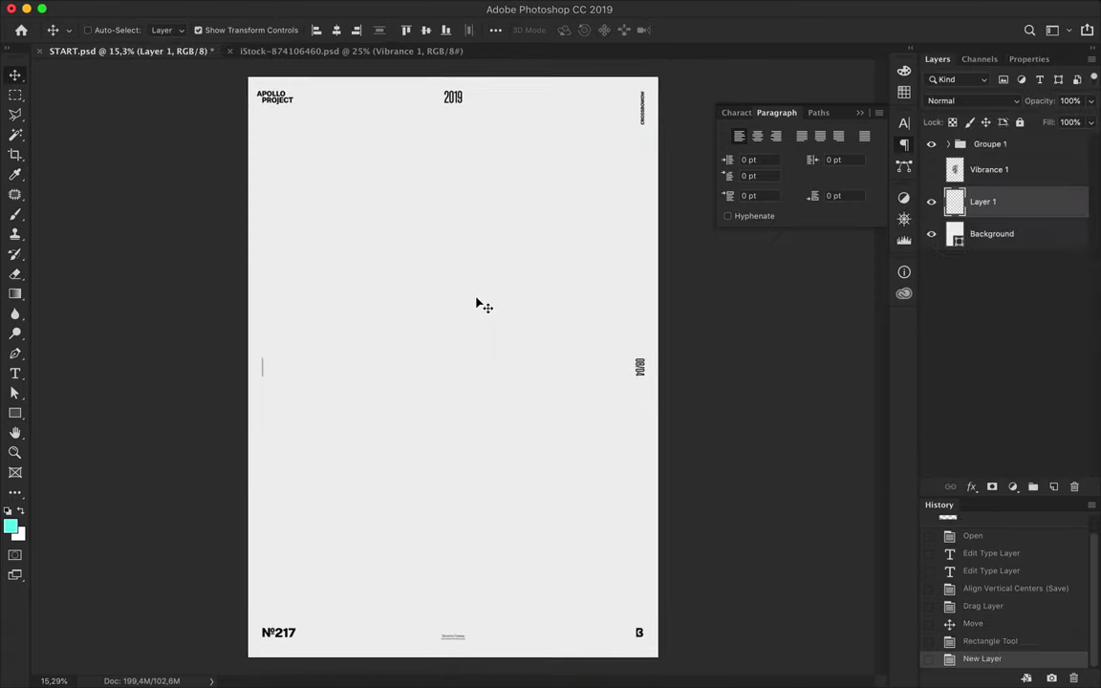
right_click(14, 413)
Draw a circle in the poster centre with a radial gradient fill ending in black #000000.
click(77, 446)
drag(451, 361, 591, 500)
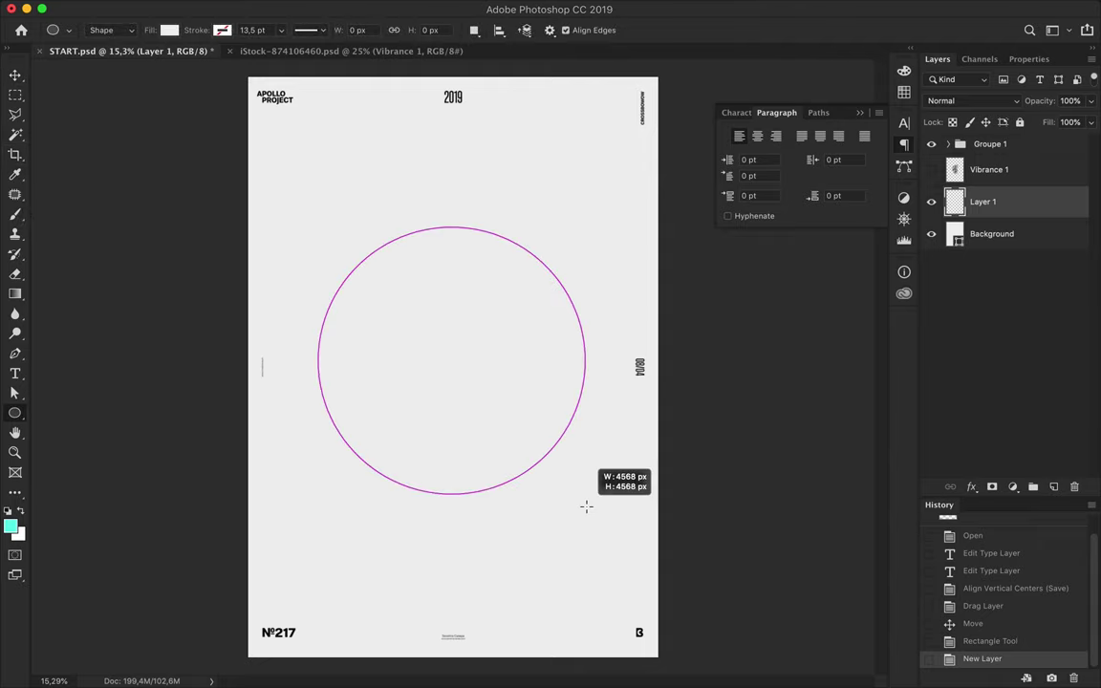
click(169, 30)
click(164, 60)
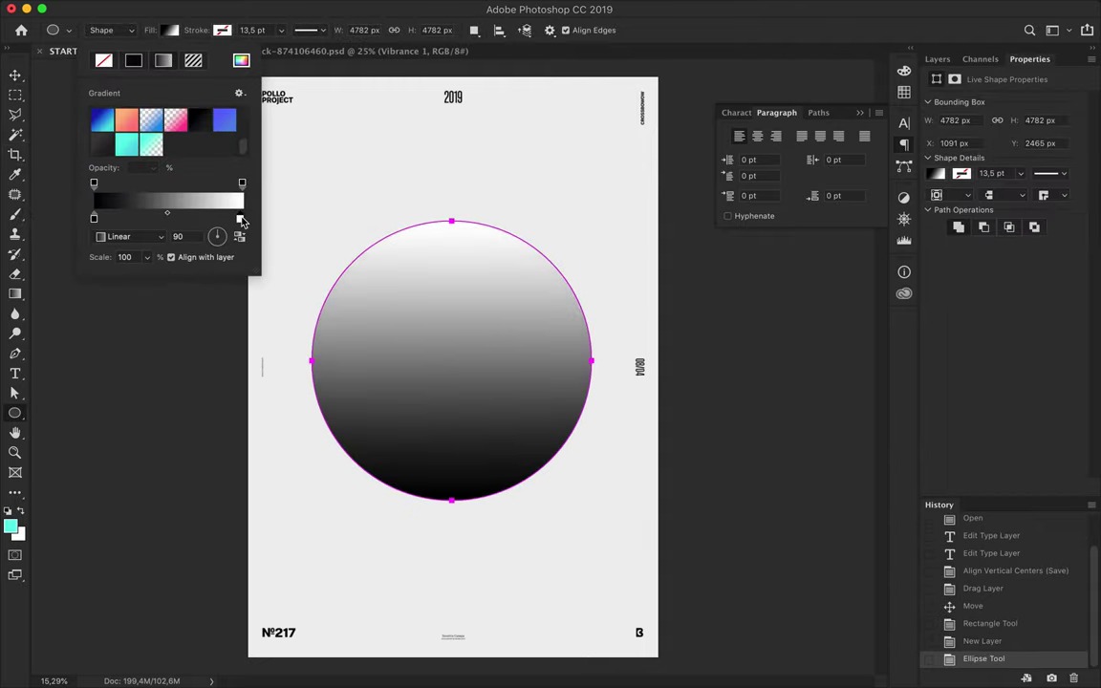
double_click(239, 218)
text(000000)
key(Return)
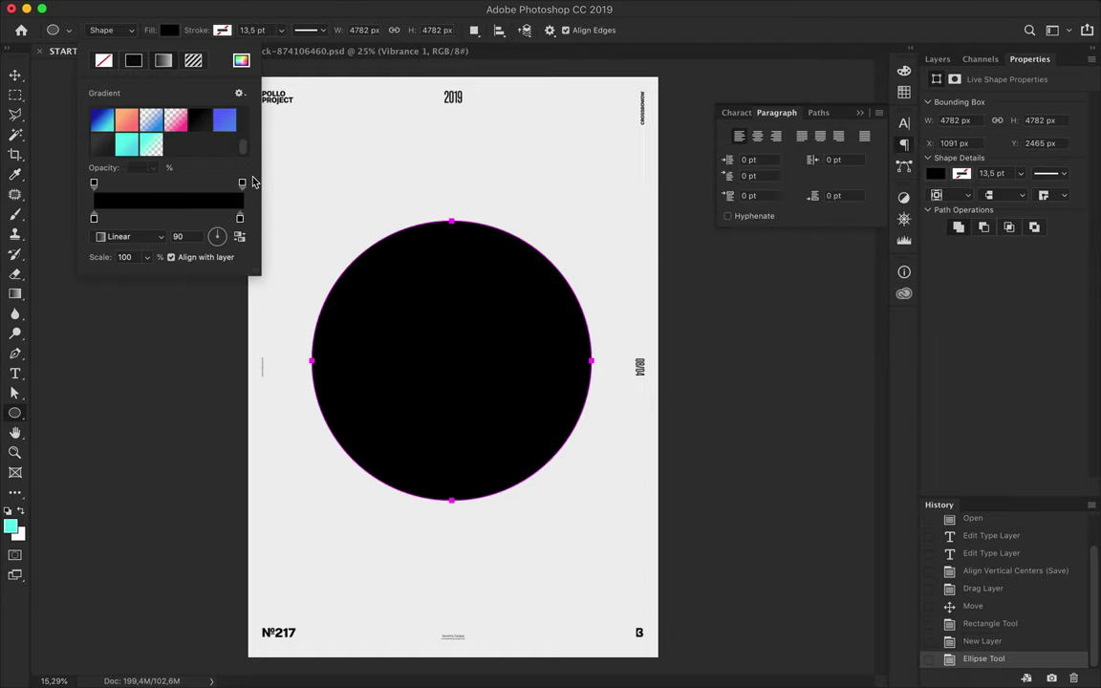
click(159, 191)
click(129, 236)
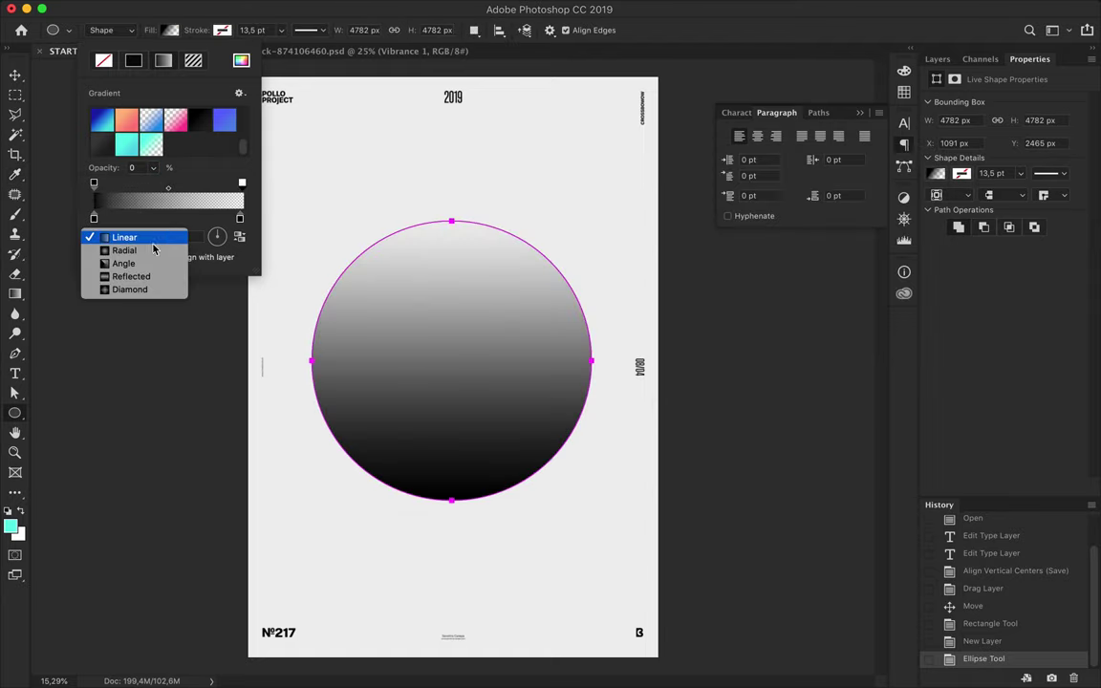
click(116, 248)
key(v)
Set the other gradient stop to the light grey backdrop colour and enlarge the circle.
key(a)
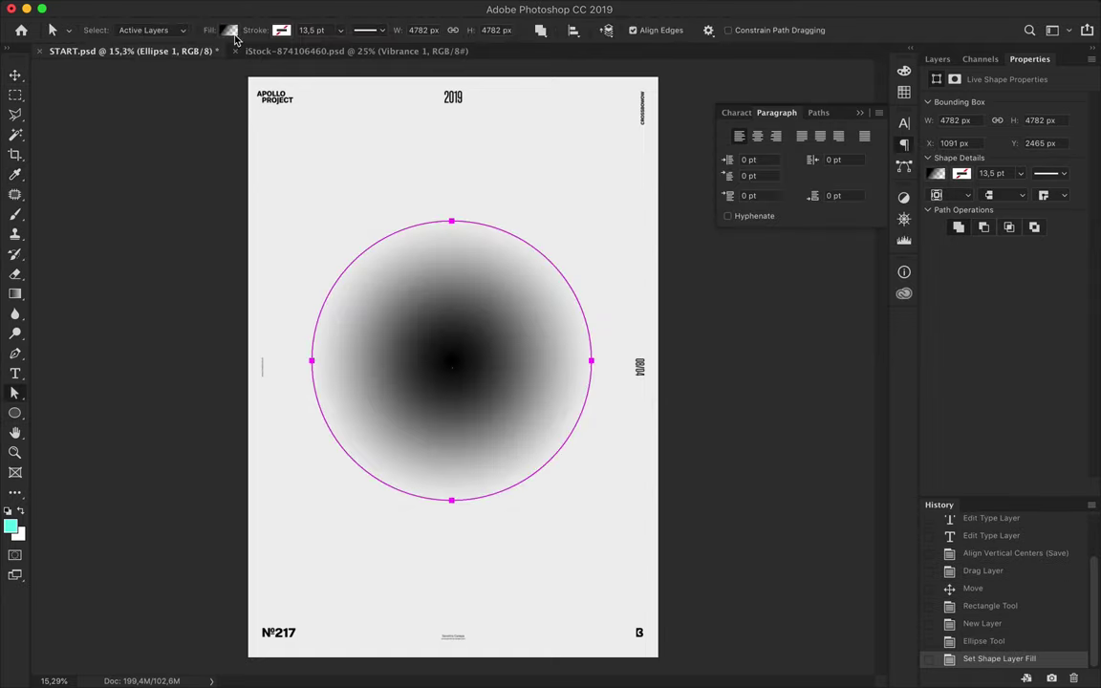
click(237, 30)
double_click(153, 219)
click(382, 165)
click(881, 180)
key(ctrl+t)
drag(451, 215, 451, 165)
key(Return)
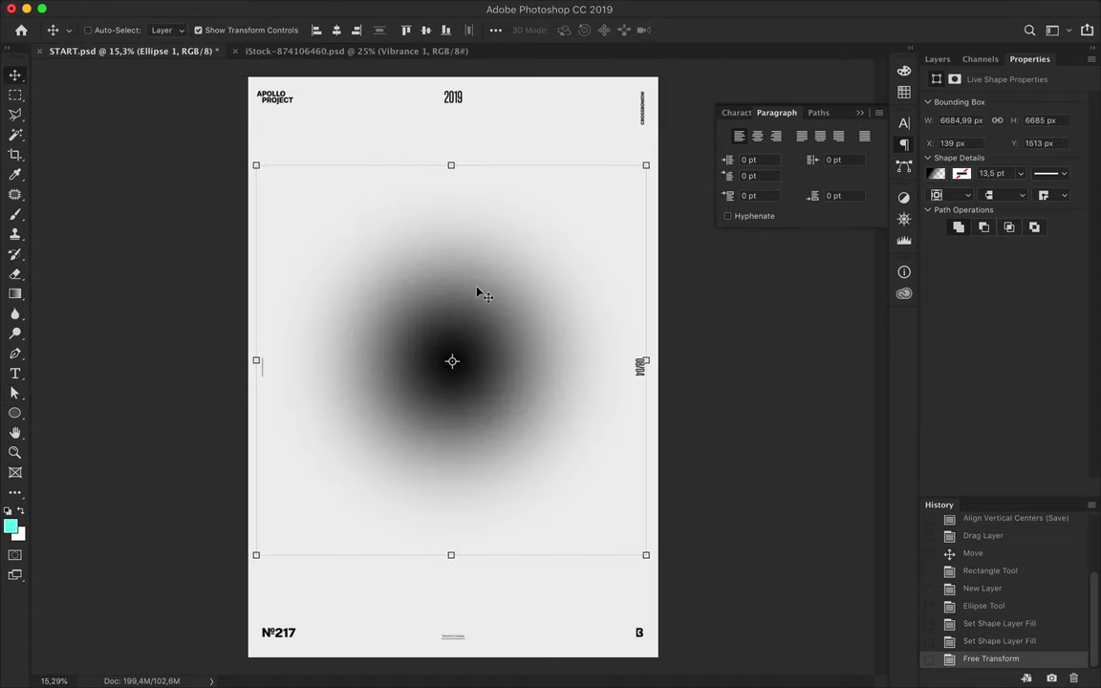
click(938, 58)
Move Ellipse 1 copy below Ellipse 1 and centre the circle horizontally on the poster.
drag(1019, 207, 1020, 239)
click(984, 201)
key(m)
key(v)
click(497, 30)
Rasterize Ellipse 1 and delete the right half of the circle.
key(m)
mouse_move(451, 142)
mouse_down()
mouse_move(643, 570)
mouse_move(674, 592)
mouse_up()
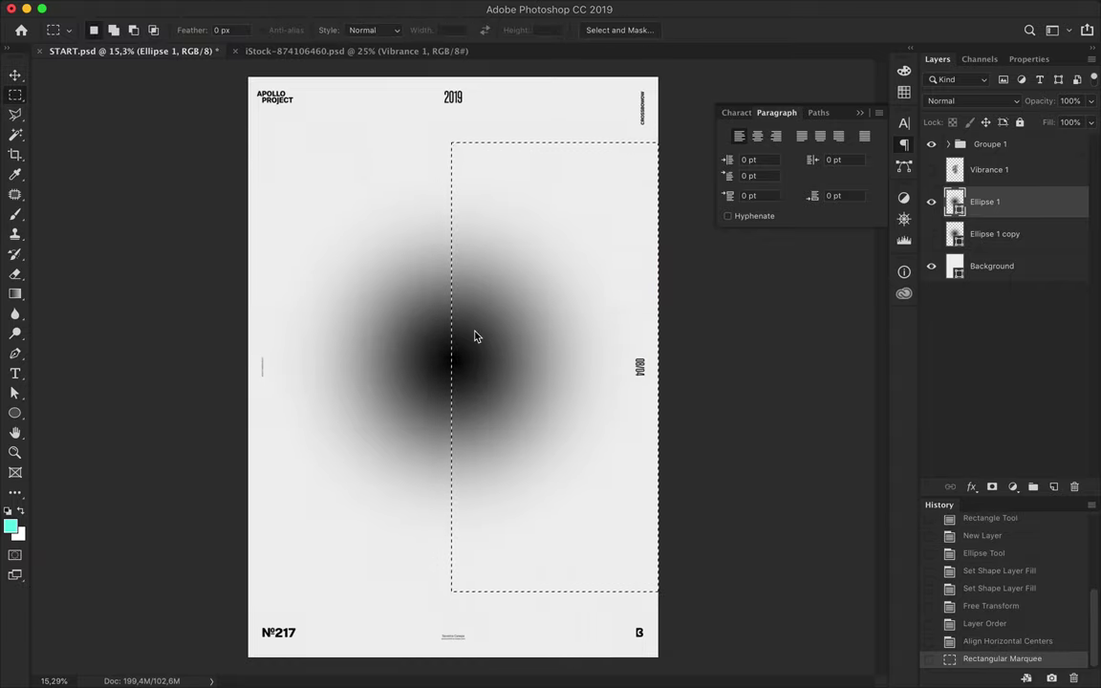
right_click(993, 201)
click(865, 248)
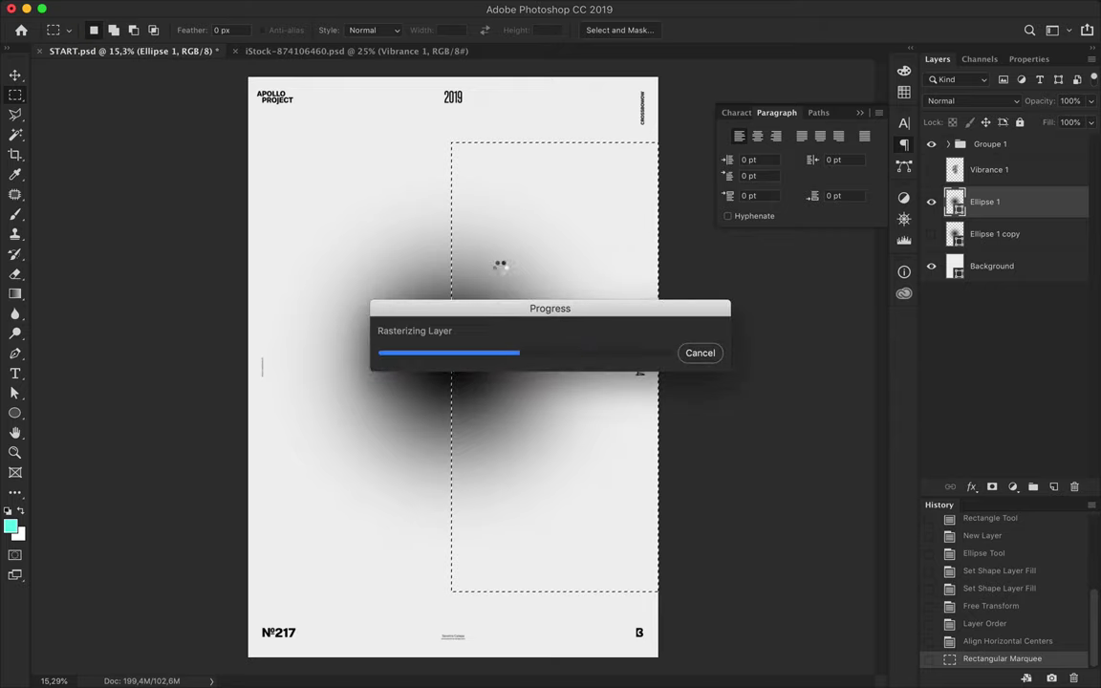
key(Delete)
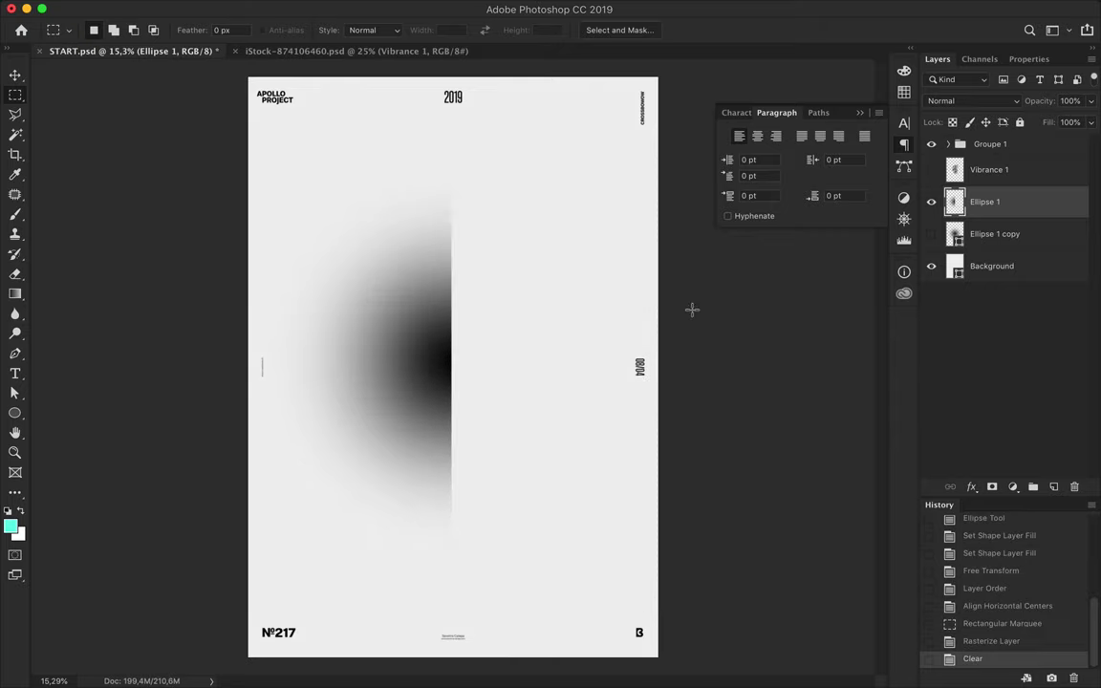
key(ctrl+d)
key(v)
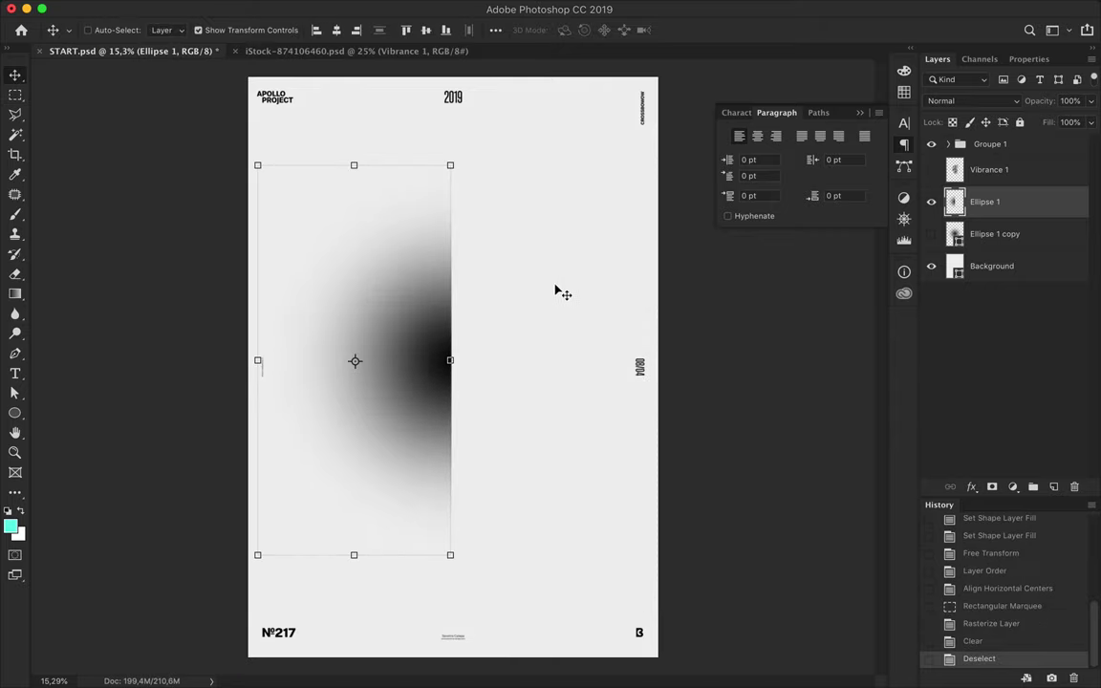
Paste the circle half as Layer 1 and clear the overlapping area from Ellipse 1.
key(ctrl+v)
ctrl+click(965, 234)
click(967, 236)
key(Delete)
key(Delete)
key(Delete)
key(Delete)
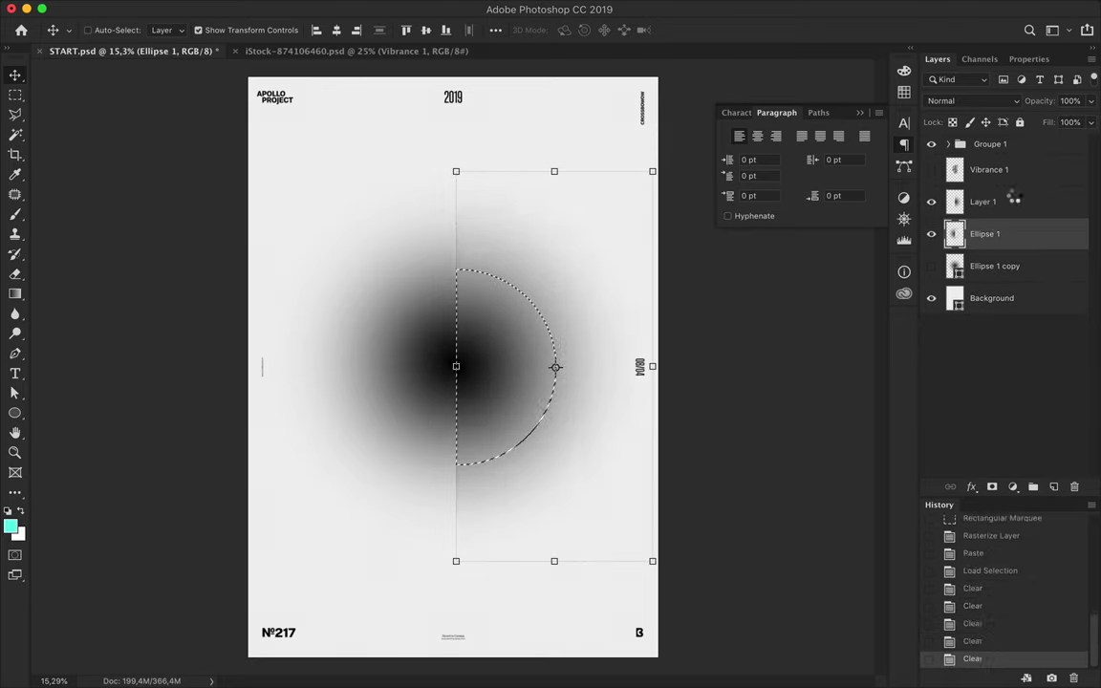
key(ctrl+d)
click(982, 202)
Warp Layer 1, stretching its left edge up and down and reshaping the inner curves.
key(ctrl+t)
right_click(553, 209)
click(574, 305)
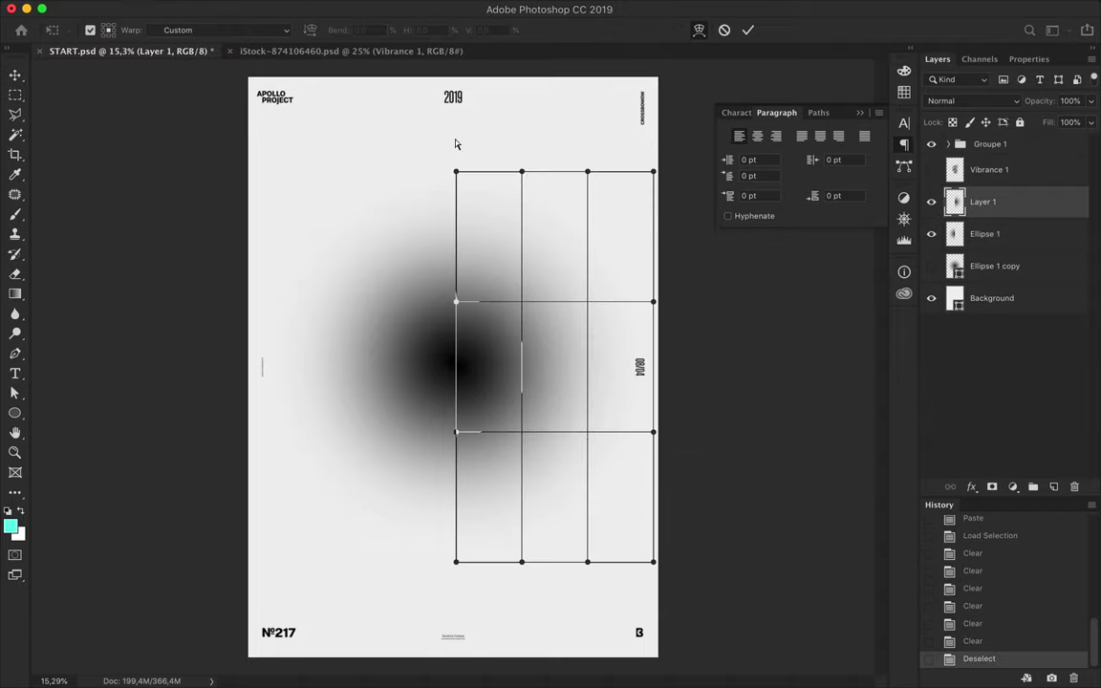
drag(456, 164, 459, 106)
drag(456, 562, 452, 636)
mouse_move(521, 535)
mouse_down()
mouse_move(555, 520)
mouse_move(535, 286)
mouse_up()
drag(528, 147, 553, 88)
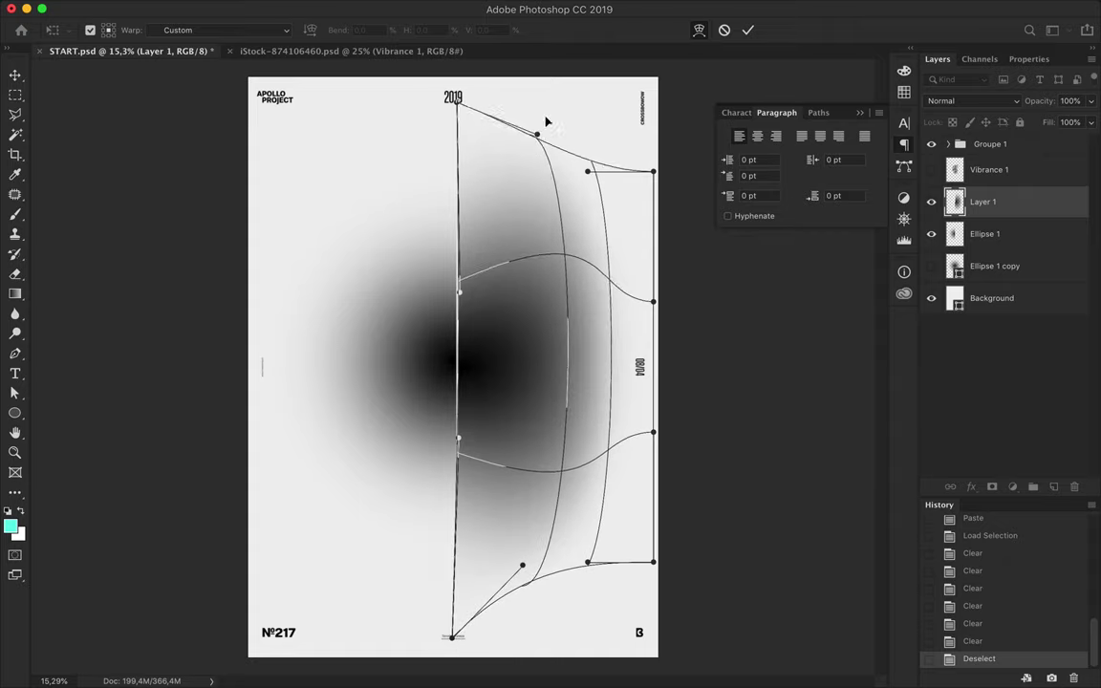
Push the warp out to the poster's top and bottom, apply it, and position the statue copy.
drag(587, 171, 661, 74)
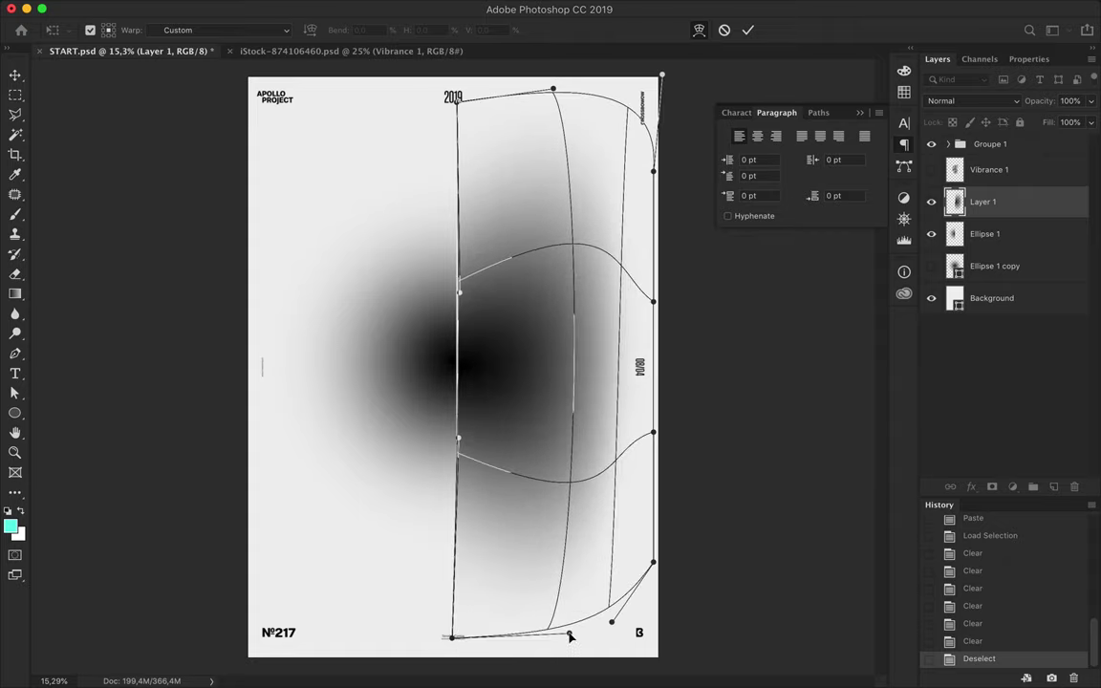
drag(521, 565, 570, 632)
drag(587, 562, 612, 622)
key(Return)
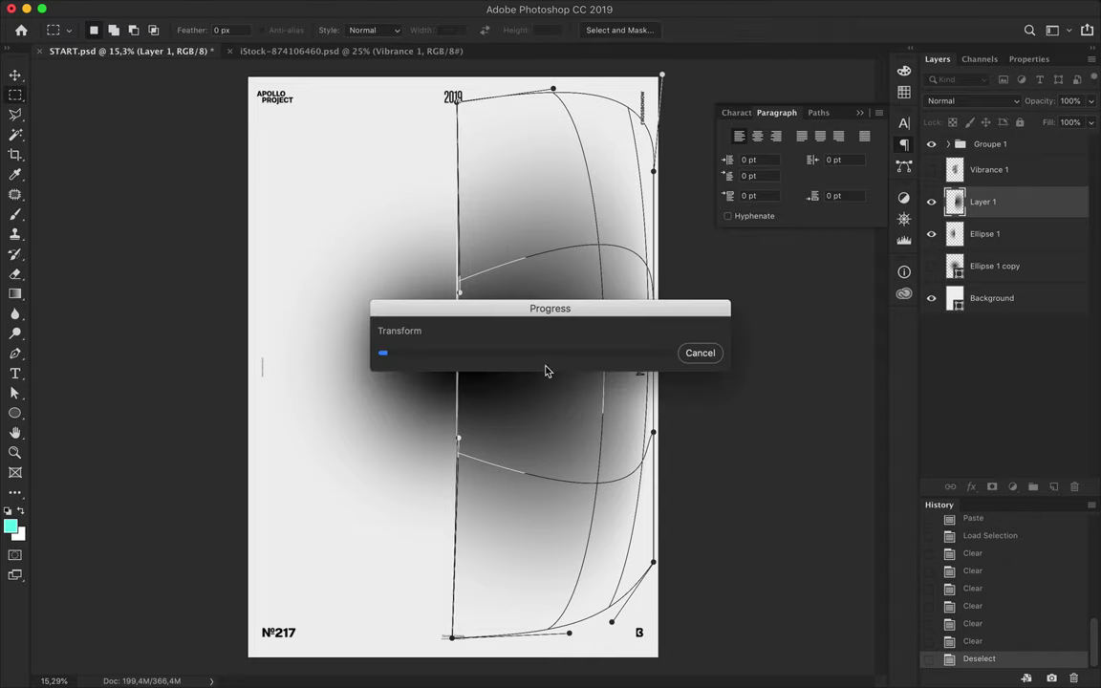
drag(561, 317, 609, 323)
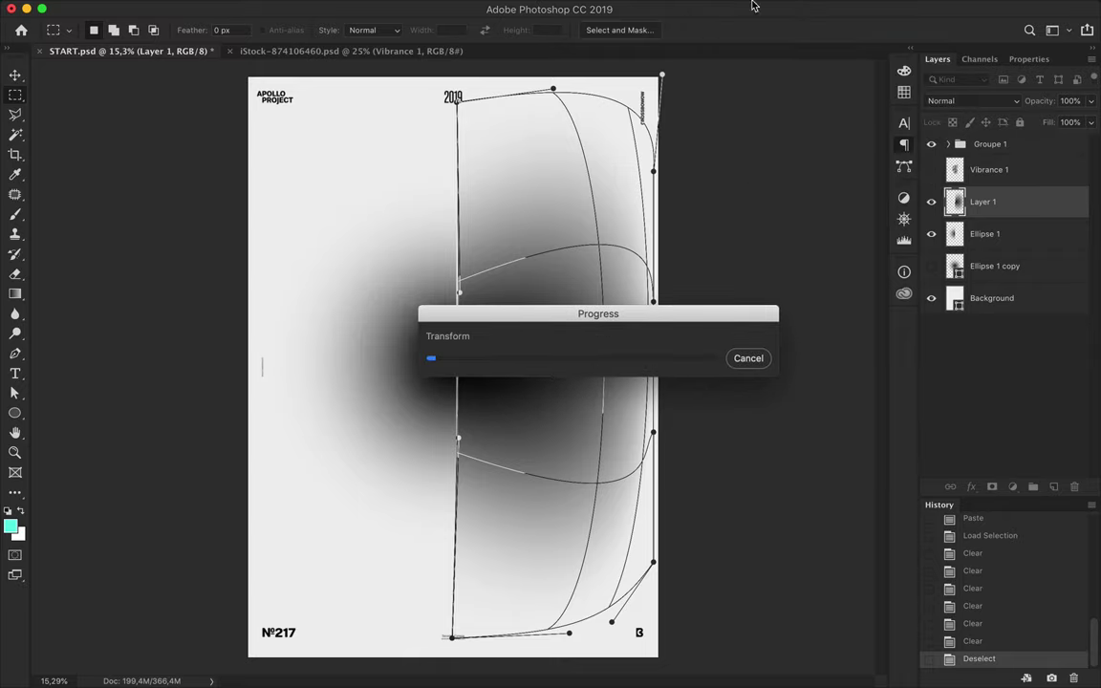
drag(668, 312, 665, 300)
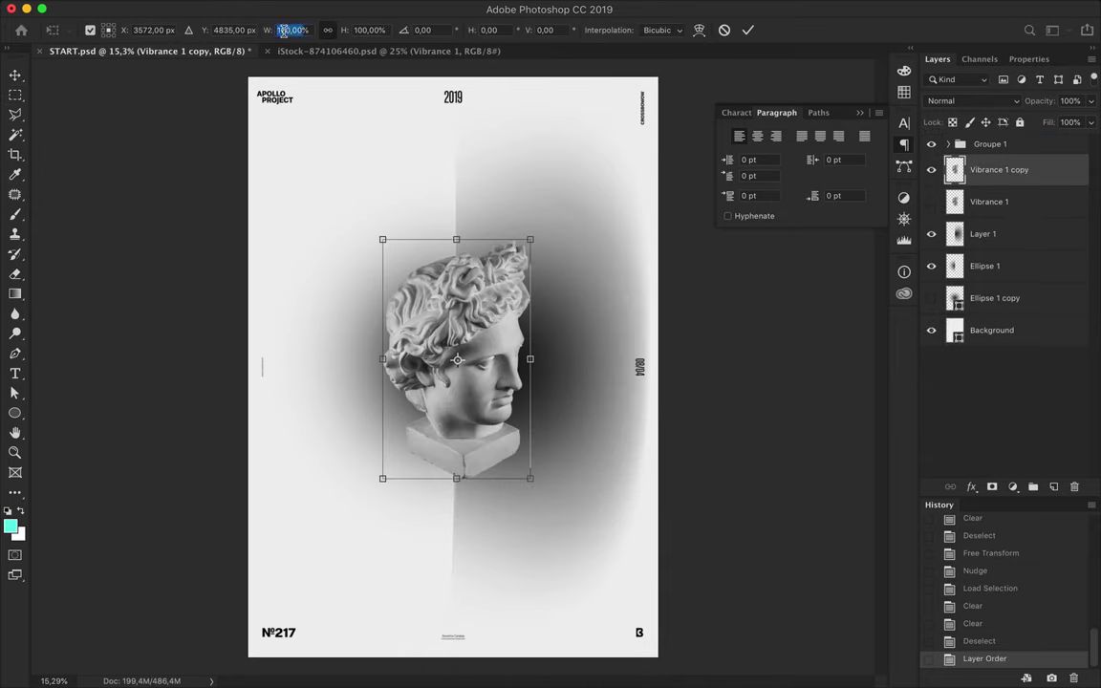
Scale the statue copy to 120% and erase the pedestal and stray edges around the head.
text(120)
key(Return)
key(Return)
key(e)
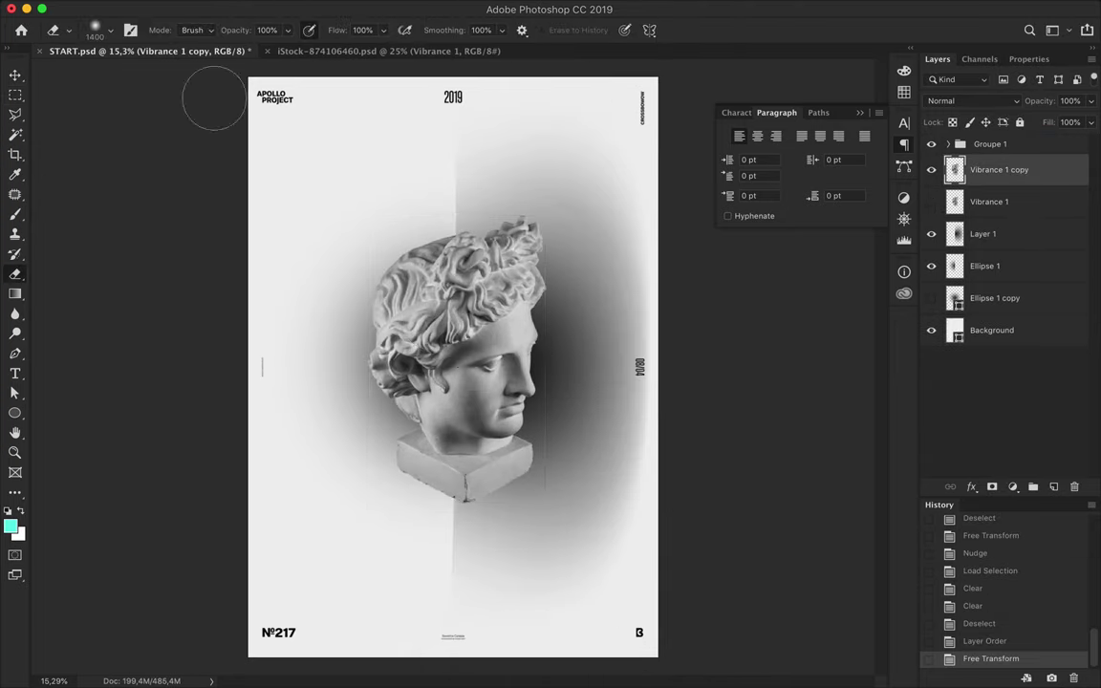
drag(382, 287, 468, 220)
drag(363, 421, 440, 483)
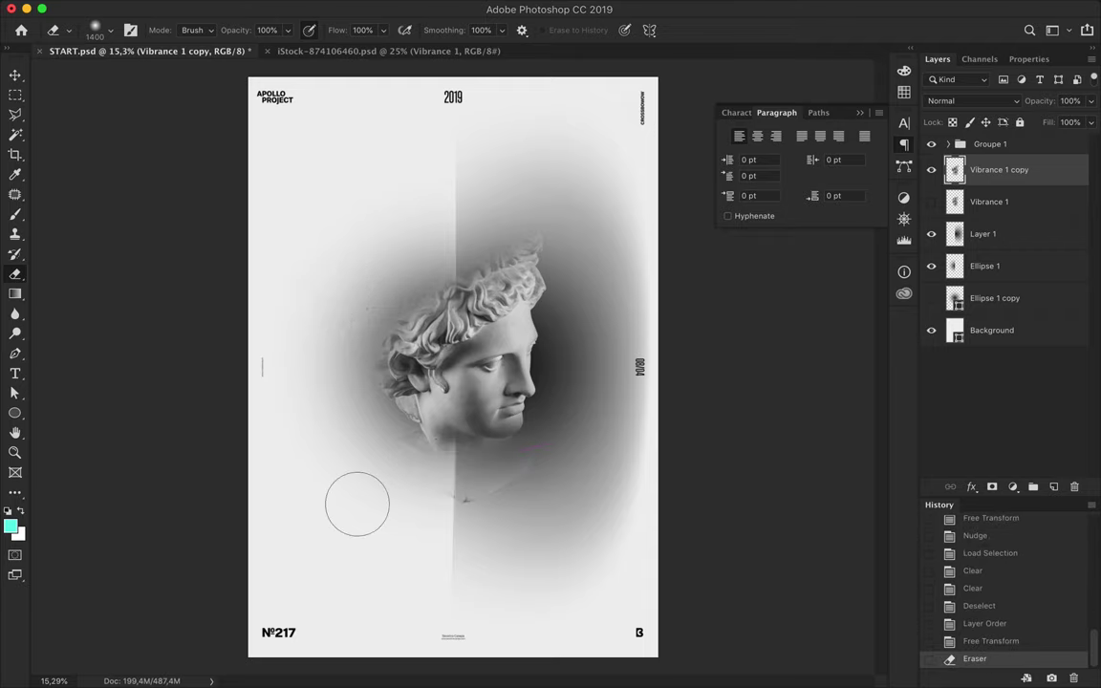
drag(506, 181, 573, 211)
drag(344, 245, 363, 258)
drag(340, 428, 363, 449)
key(v)
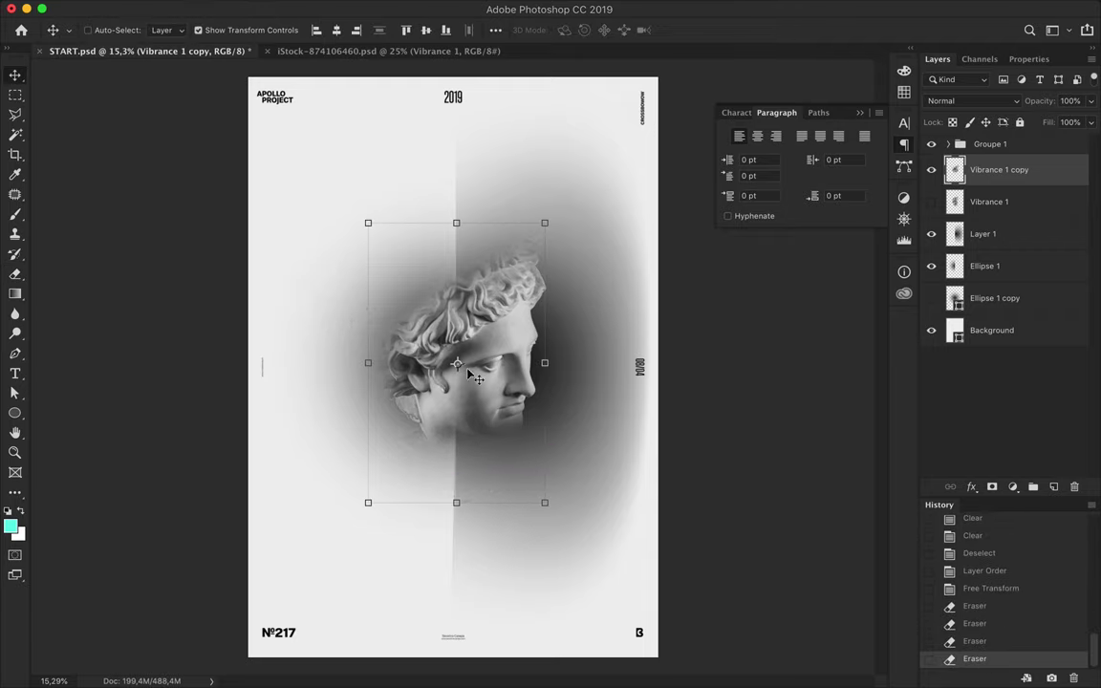
Add a new empty layer to hold the gradient.
key(ctrl+shift+alt+n)
key(g)
click(110, 29)
Fill Layer 2 with a diagonal purple-pink-orange gradient, clipped to the head in Overlay mode.
click(570, 69)
drag(393, 353, 528, 298)
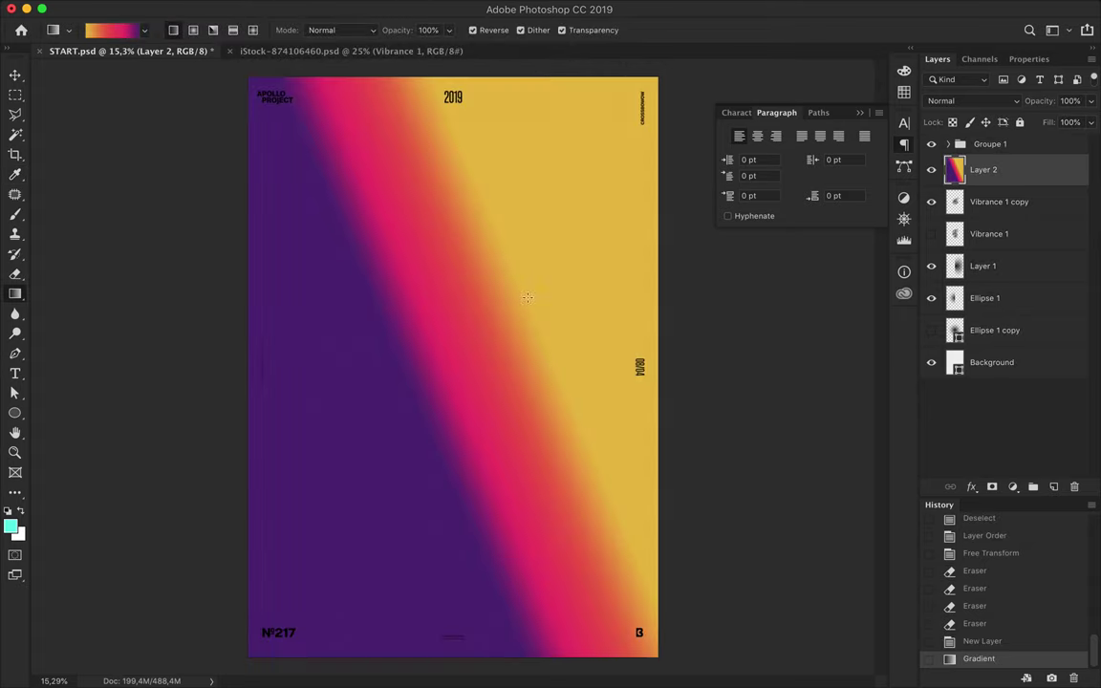
alt+click(971, 186)
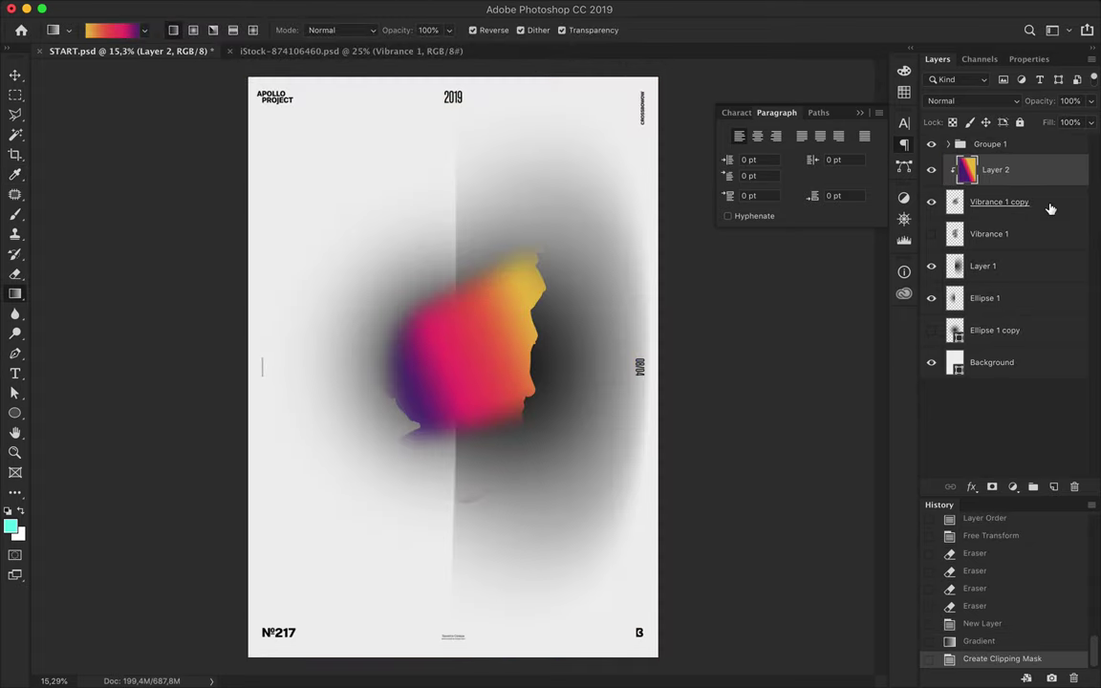
click(970, 100)
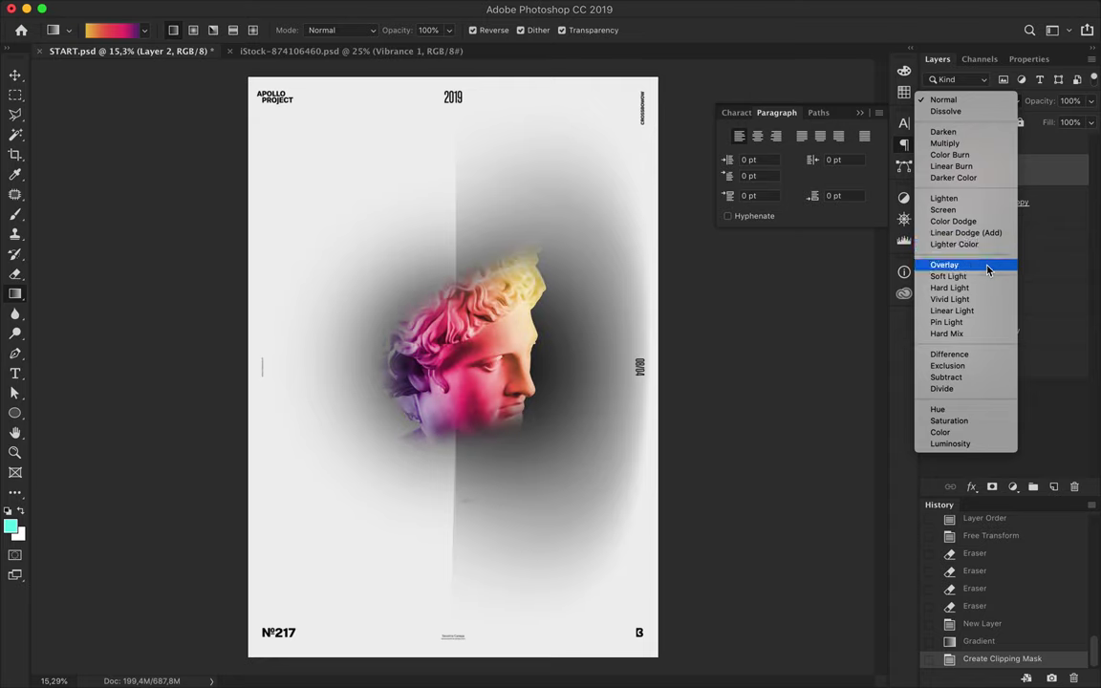
click(987, 270)
Try Hard Light on the Vibrance 1 copy head layer, nudge it, then revert to Normal.
click(998, 200)
click(970, 100)
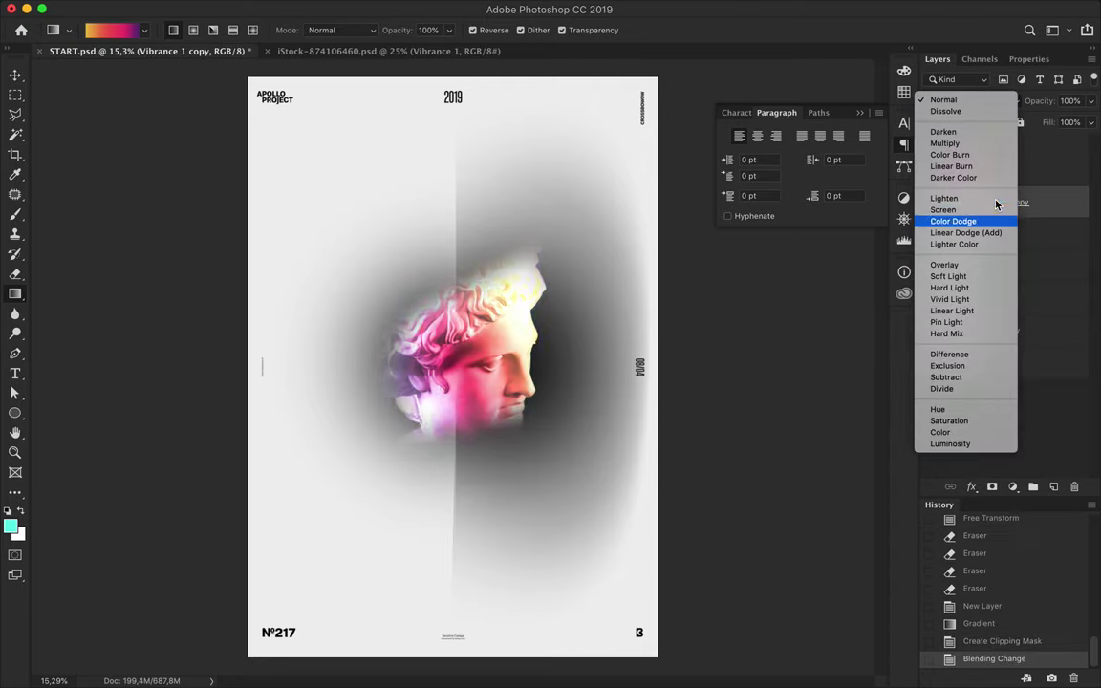
click(993, 288)
key(v)
mouse_move(506, 330)
mouse_down()
mouse_move(454, 287)
mouse_move(511, 334)
mouse_up()
click(970, 100)
click(955, 13)
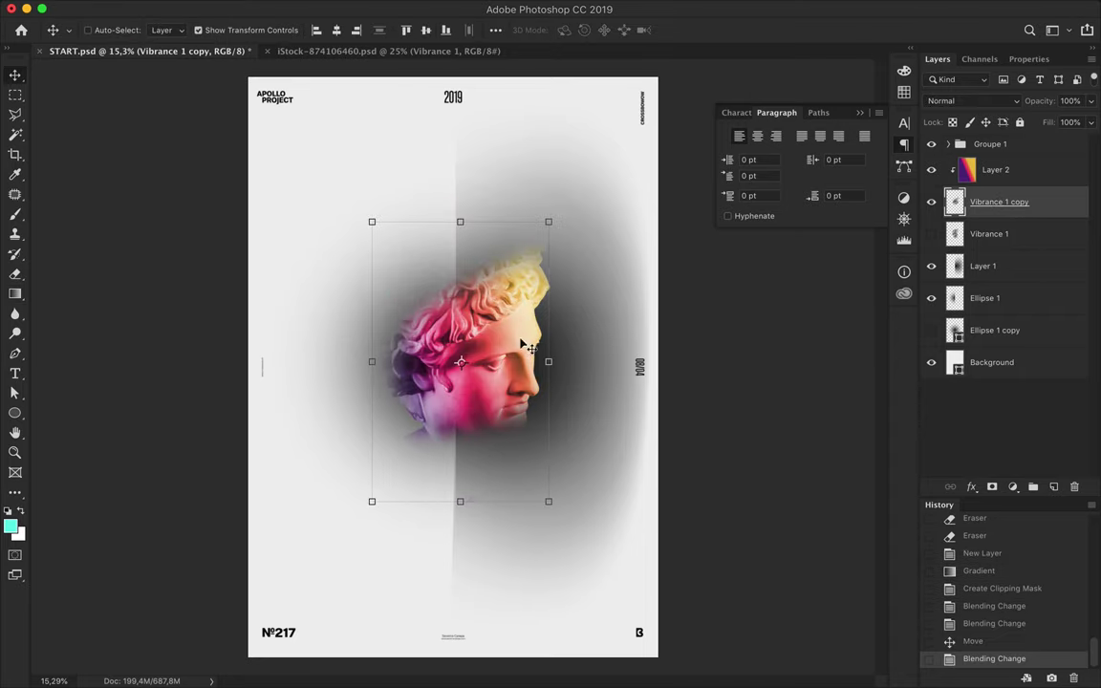
Blur the head with a 38,8 px Gaussian Blur, move it up-left, and erase a bit of its edge.
click(377, 8)
mouse_move(382, 190)
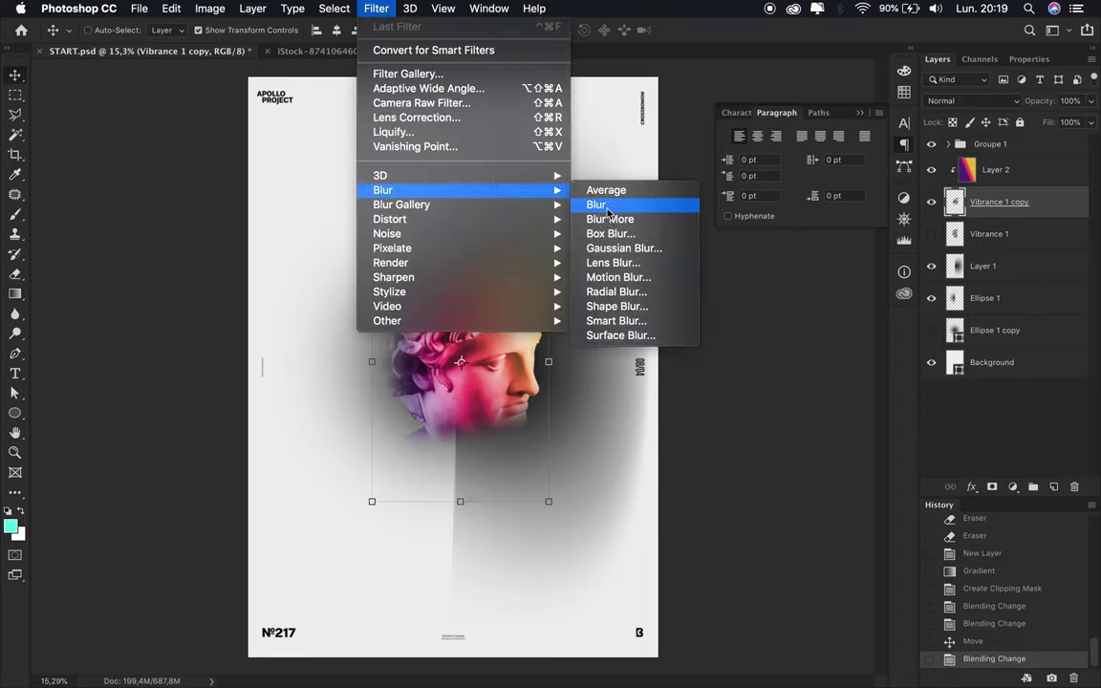
click(623, 248)
drag(715, 360, 759, 363)
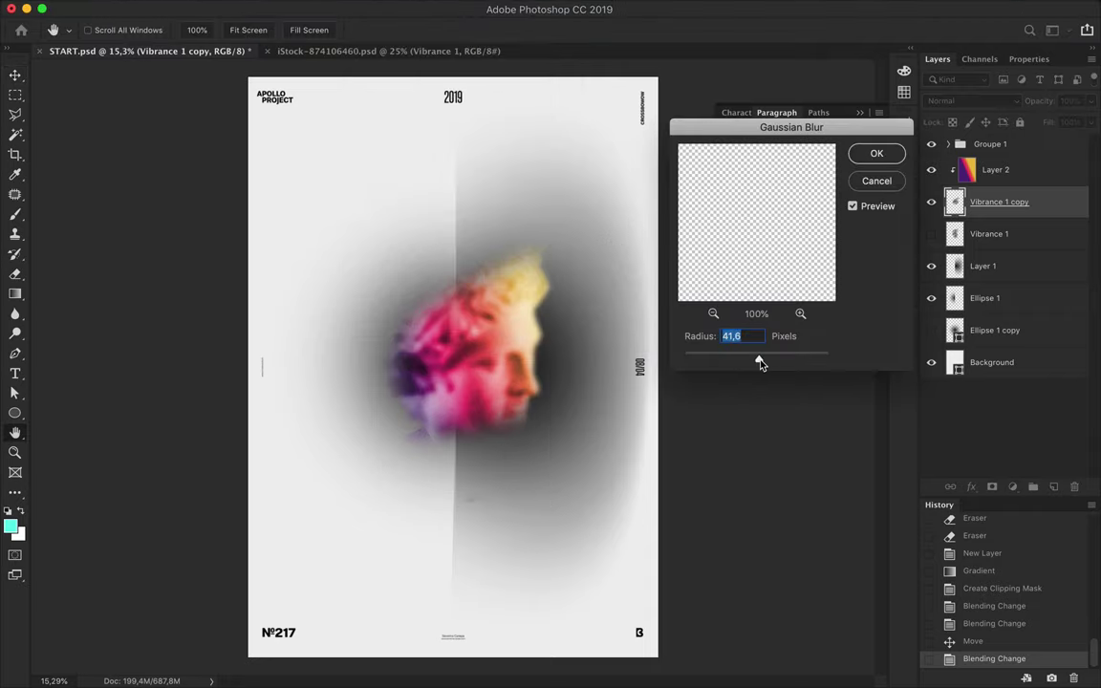
drag(770, 362, 756, 361)
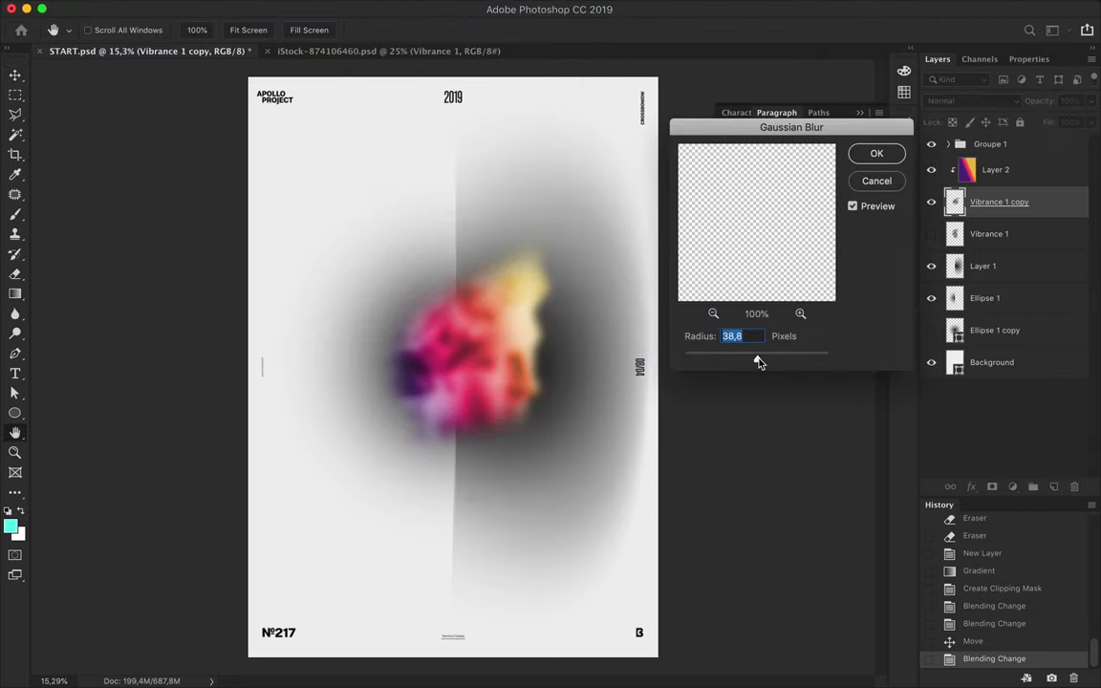
click(876, 153)
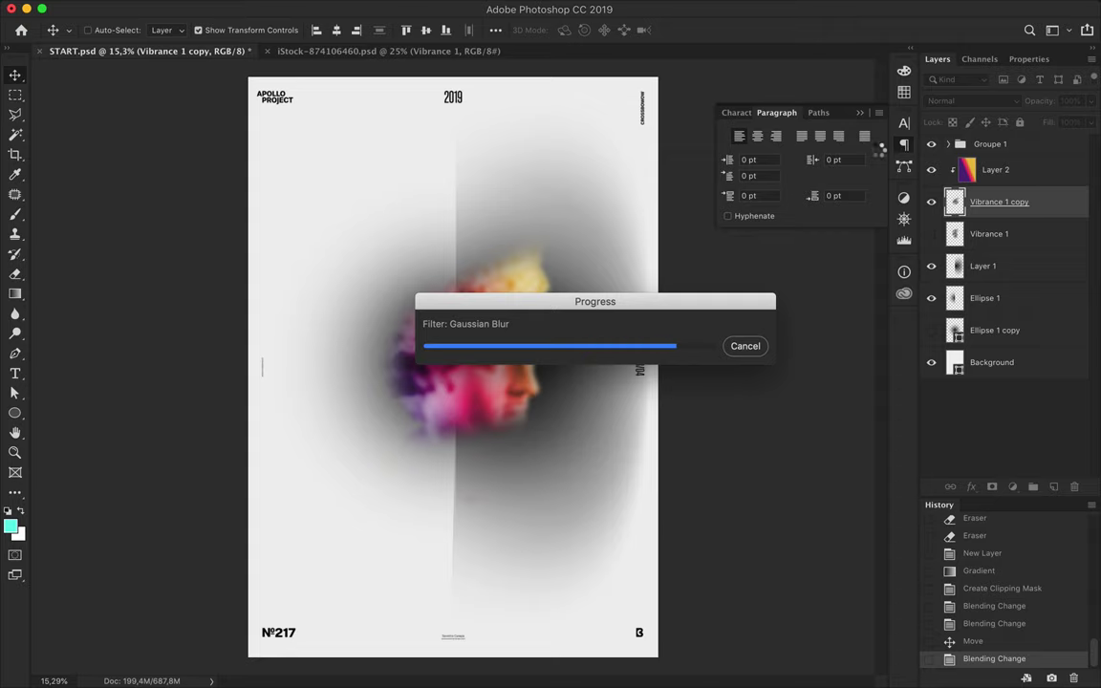
drag(422, 307, 342, 258)
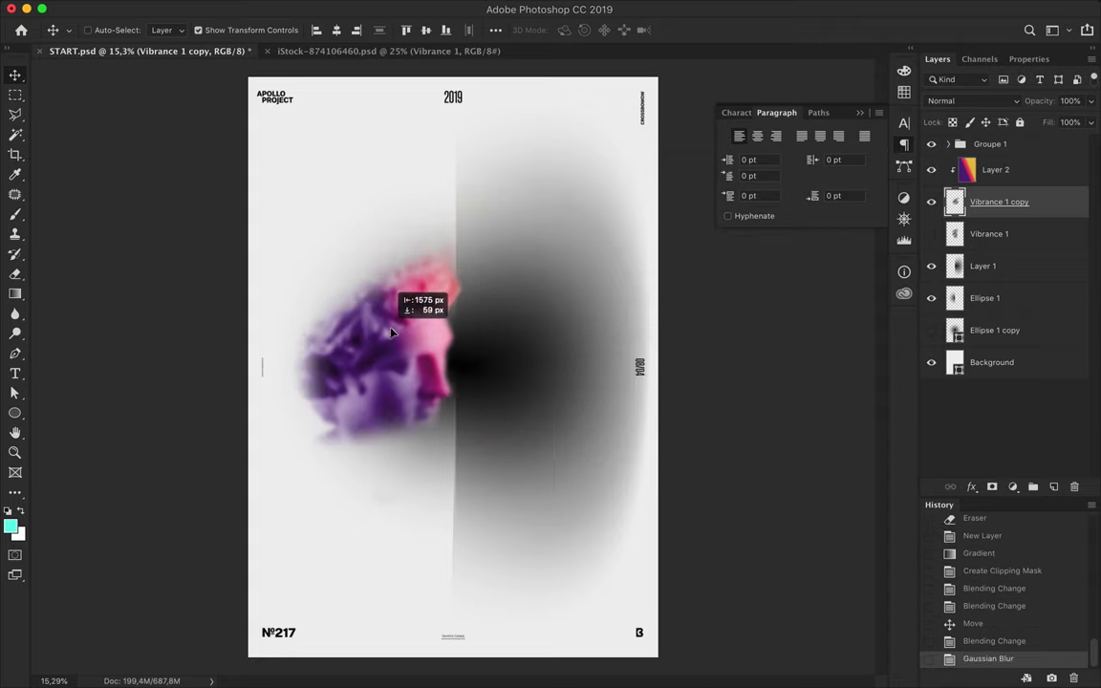
key(e)
drag(358, 457, 315, 411)
Duplicate the head toward the lower right and combine both head copies into one Smart Object.
key(v)
drag(418, 297, 582, 427)
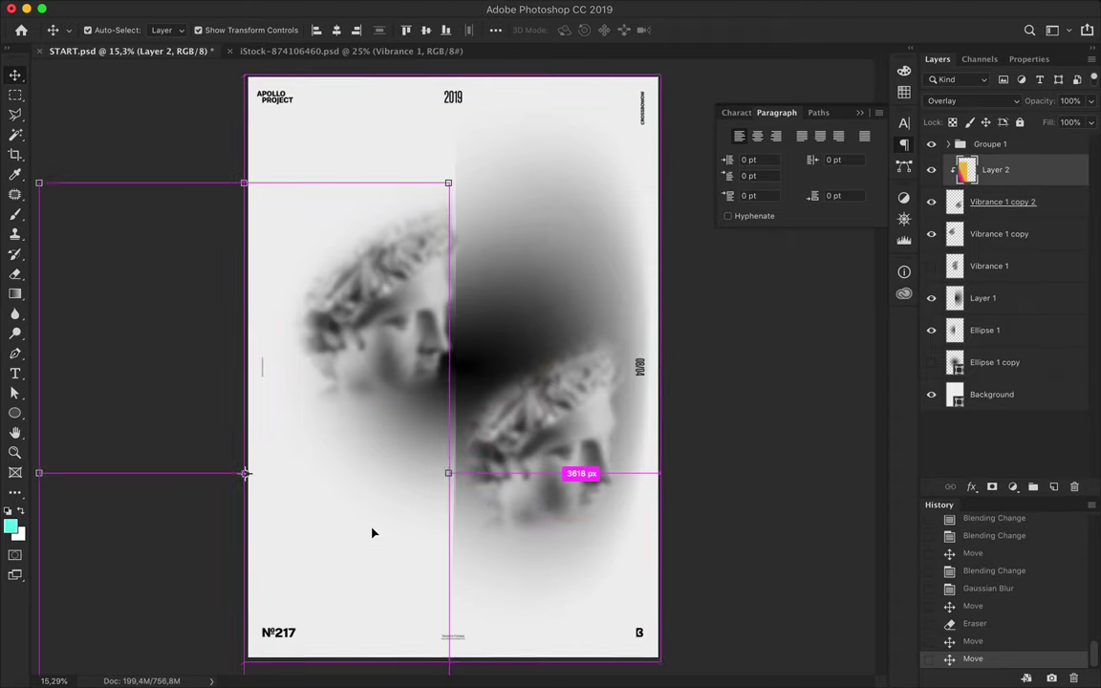
key(ctrl+z)
click(987, 234)
drag(987, 236, 987, 253)
shift+click(993, 201)
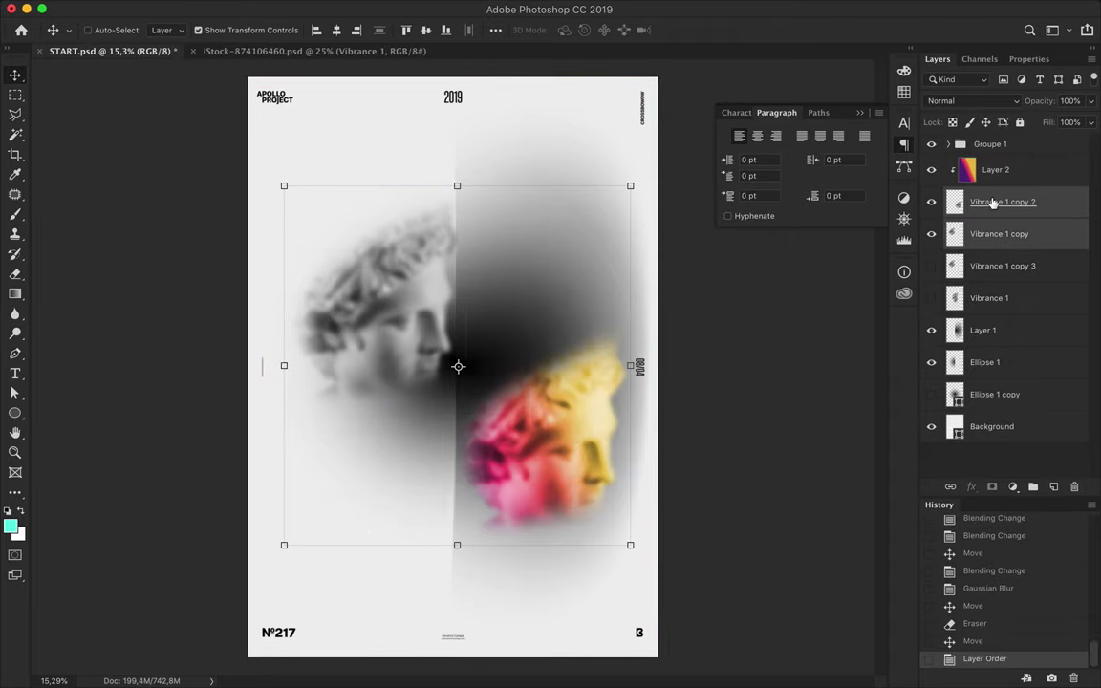
right_click(1018, 209)
click(918, 228)
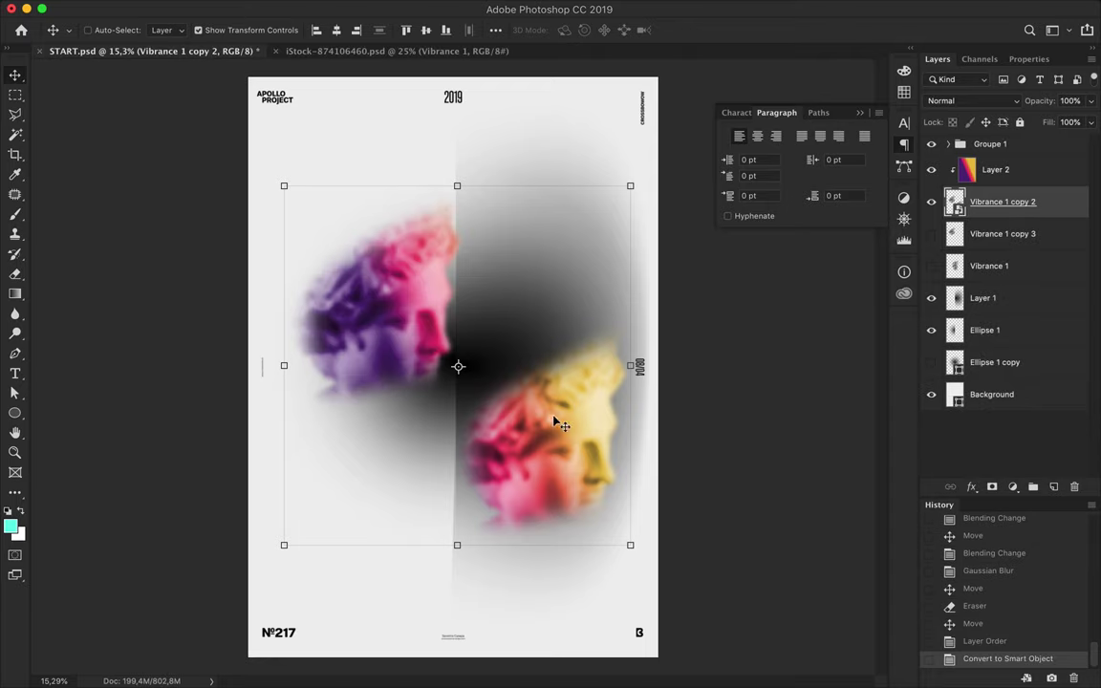
Nudge the combined heads up-left and try moving them with Layer 2 below Ellipse 1, then undo.
drag(555, 424, 550, 417)
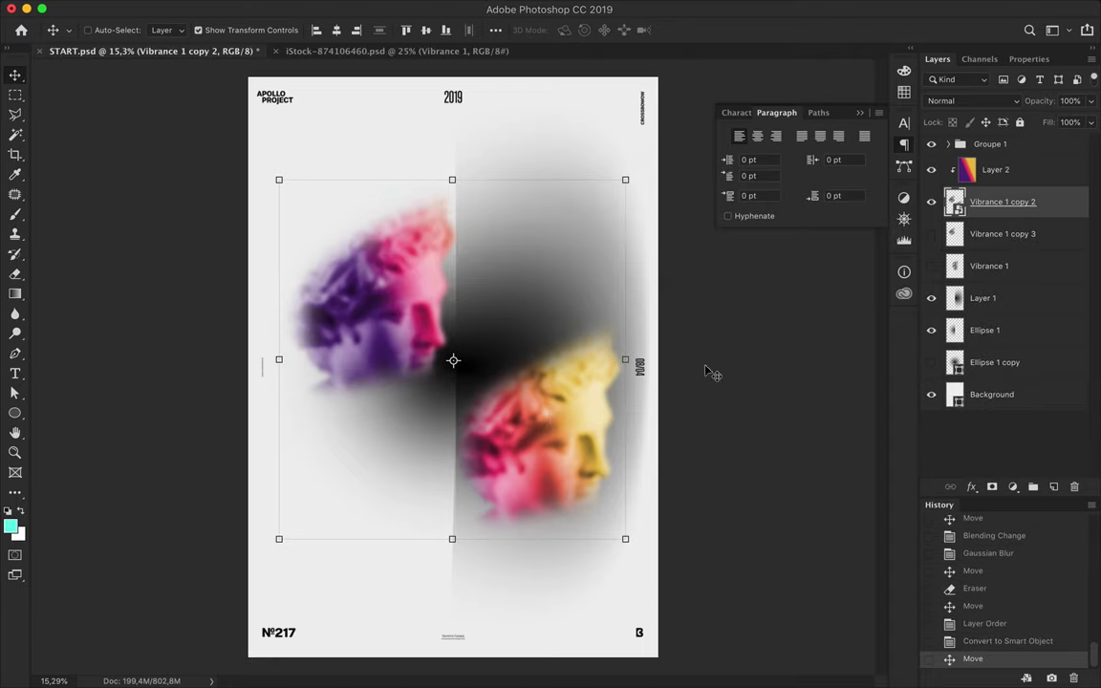
shift+click(994, 169)
drag(994, 169, 984, 315)
drag(995, 265, 984, 346)
drag(592, 414, 597, 412)
key(ctrl+z)
key(ctrl+z)
key(ctrl+z)
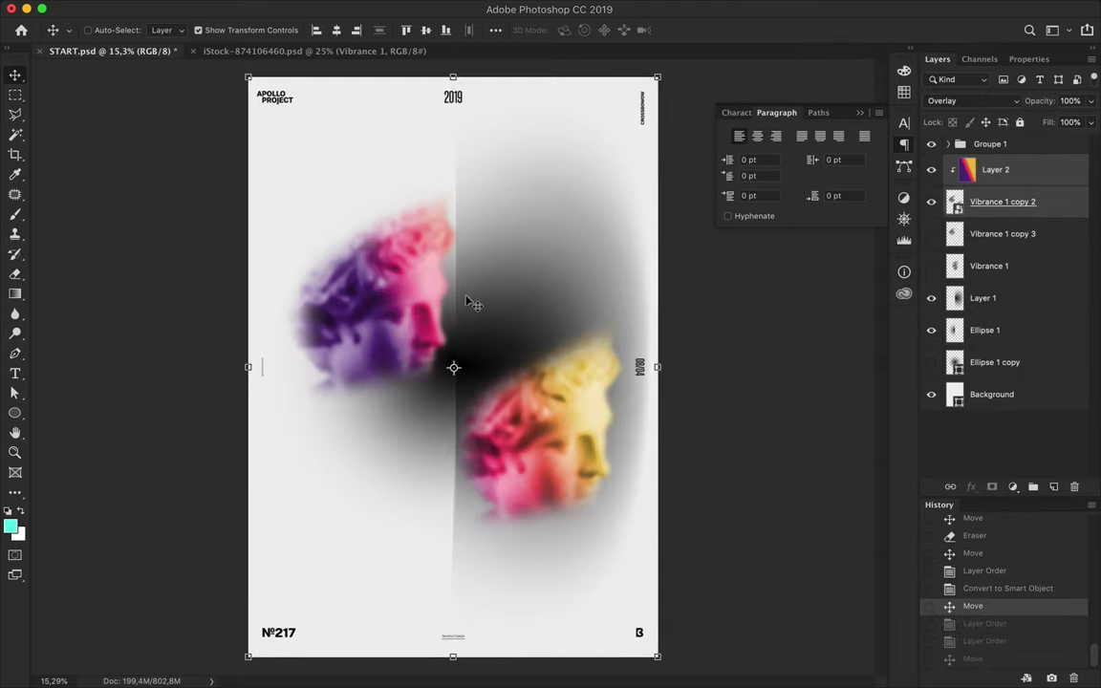
Nudge Layer 1 right and set the foreground colour to black.
scroll(483, 337, up, 3)
ctrl+click(572, 267)
key(Right)
scroll(570, 275, down, 1)
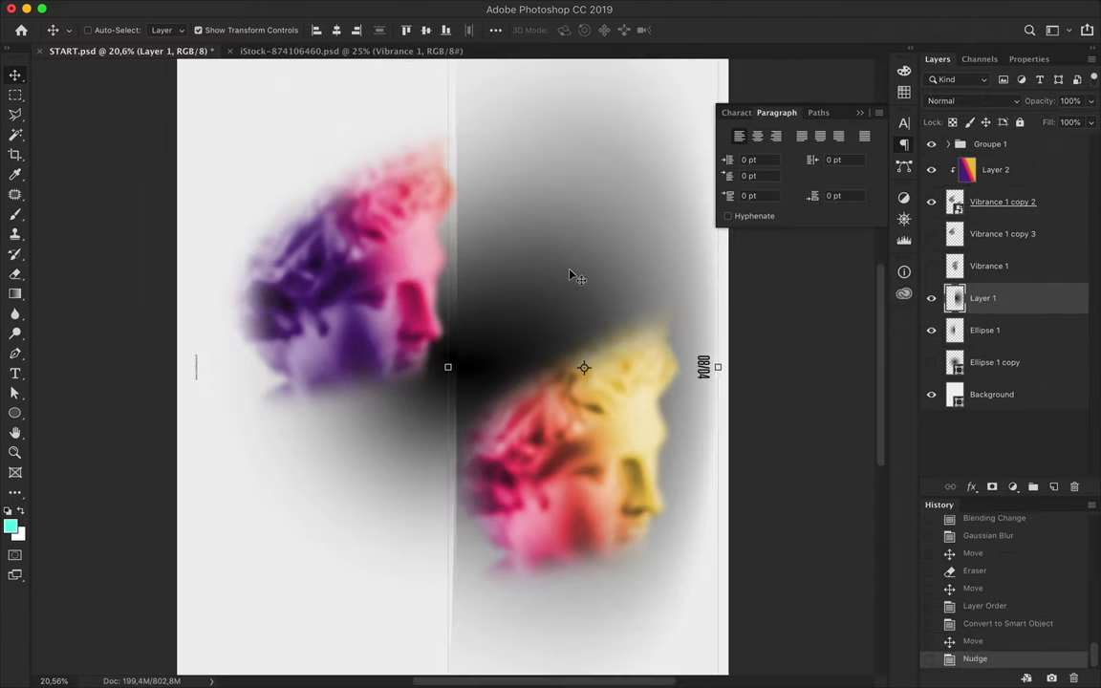
scroll(573, 275, down, 2)
key(m)
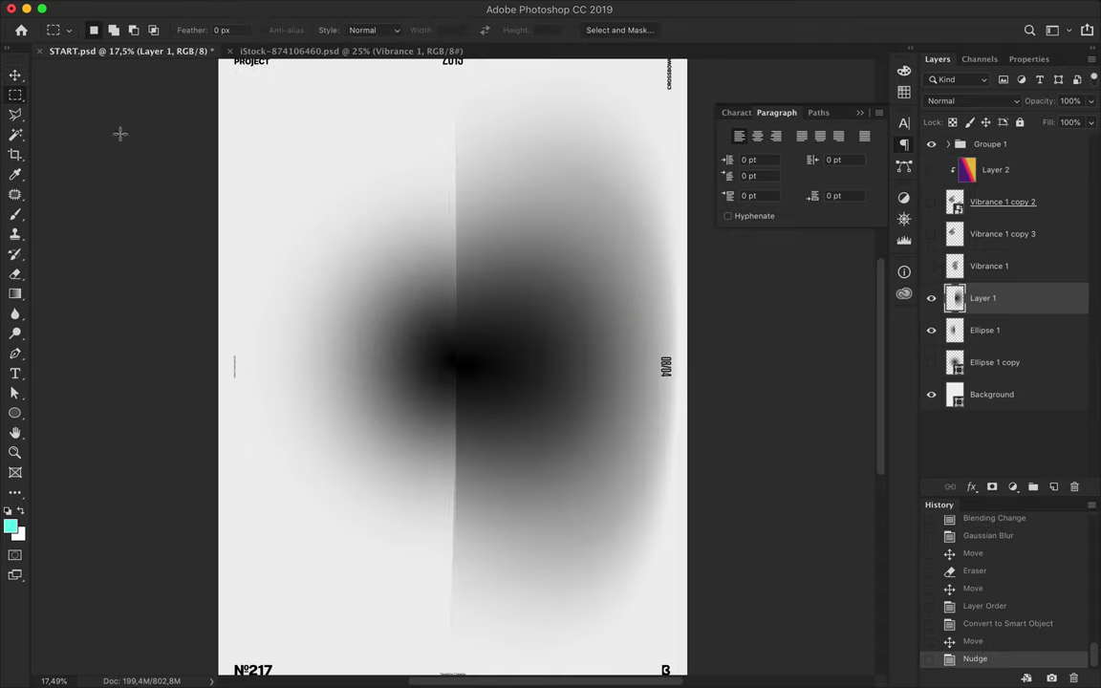
click(10, 525)
click(880, 179)
Try a rectangular selection and then a tall ellipse down the centre, undoing the ellipse.
scroll(464, 349, up, 3)
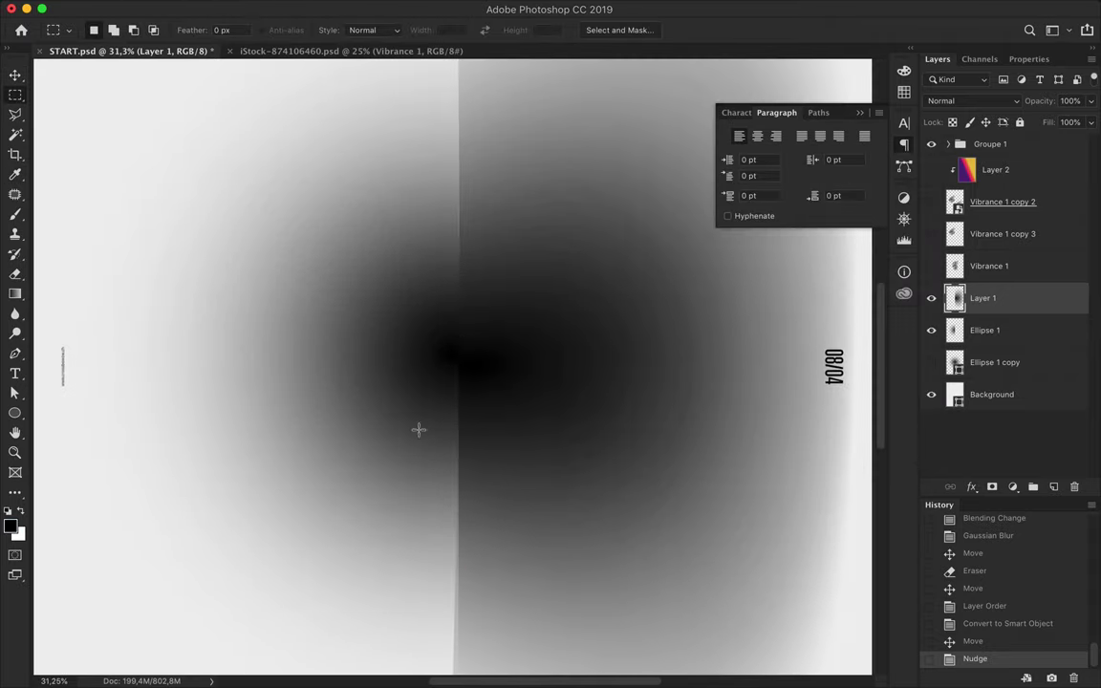
scroll(585, 147, up, 2)
scroll(460, 155, down, 2)
scroll(468, 182, down, 2)
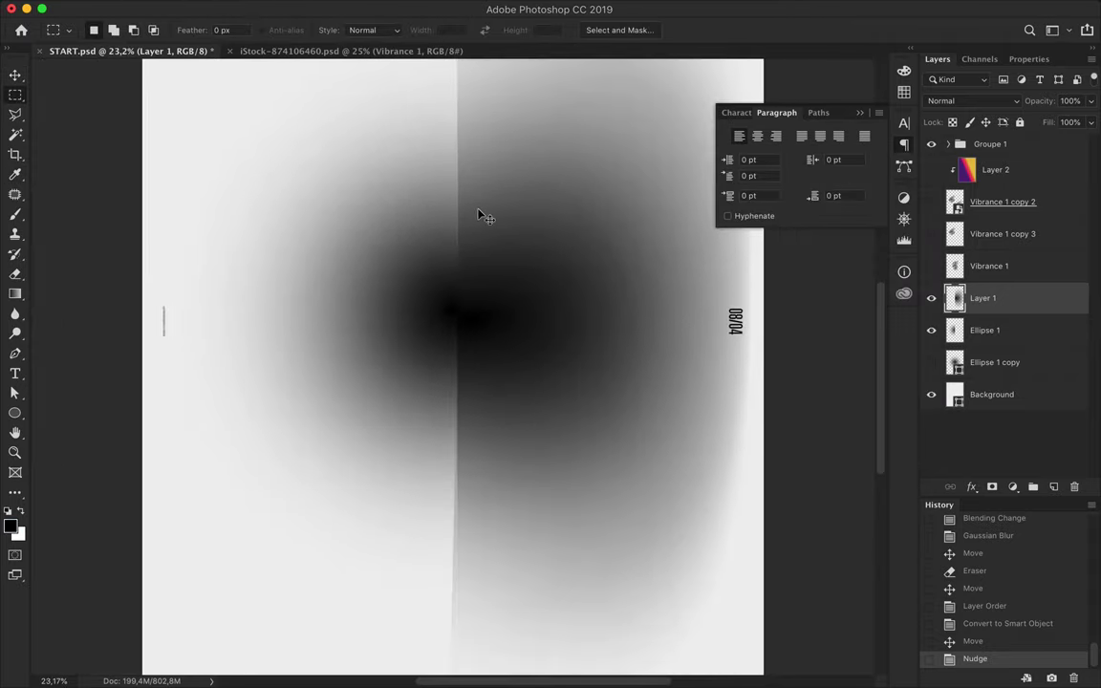
scroll(478, 212, down, 2)
drag(444, 95, 418, 621)
key(ctrl+d)
key(u)
drag(413, 95, 434, 599)
key(ctrl+z)
Draw a tall thin black rectangle bar down the poster's centre seam.
right_click(15, 413)
click(77, 406)
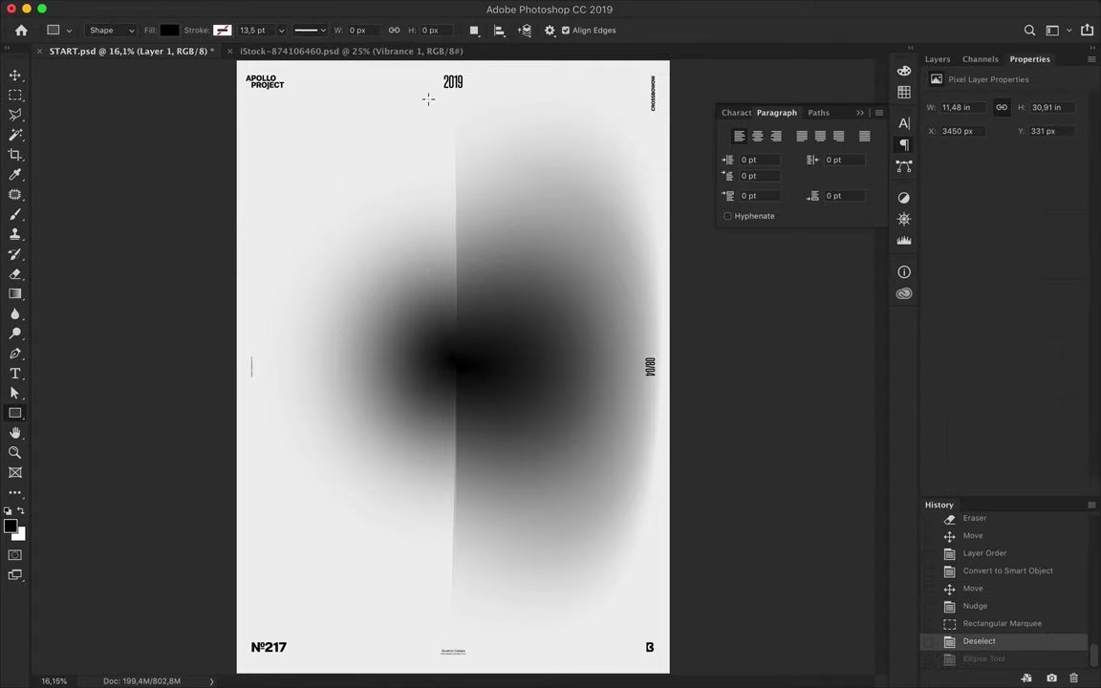
drag(430, 98, 436, 645)
key(v)
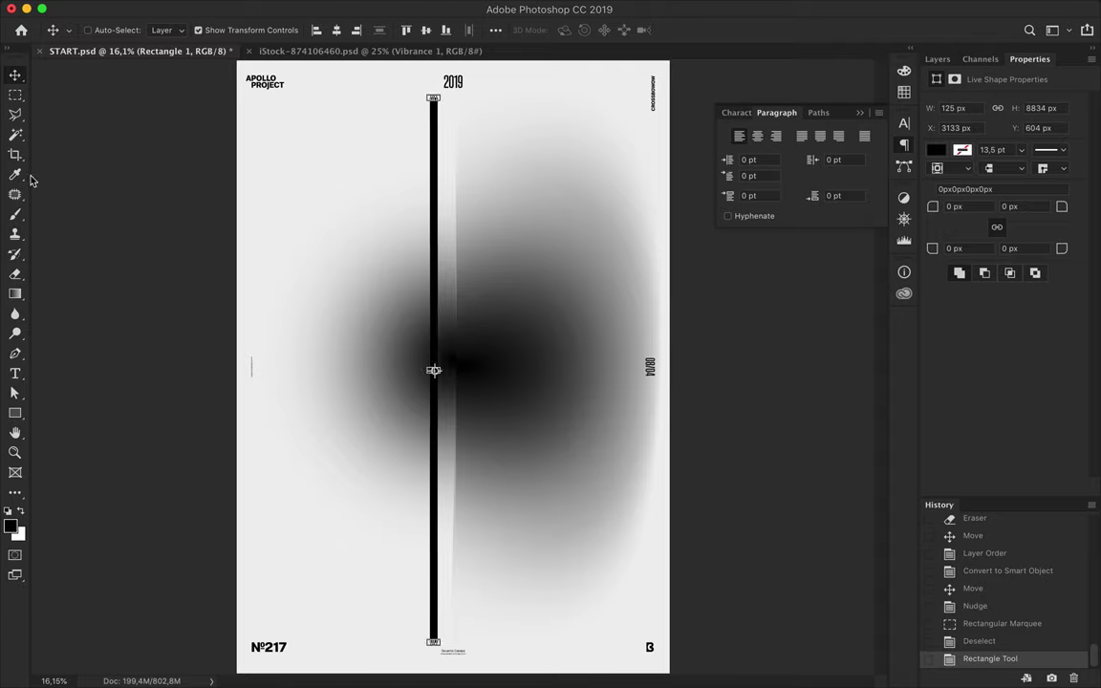
Start a text layer on the poster with the letters 'APOLLO'.
key(t)
click(299, 212)
text(APOLLO)
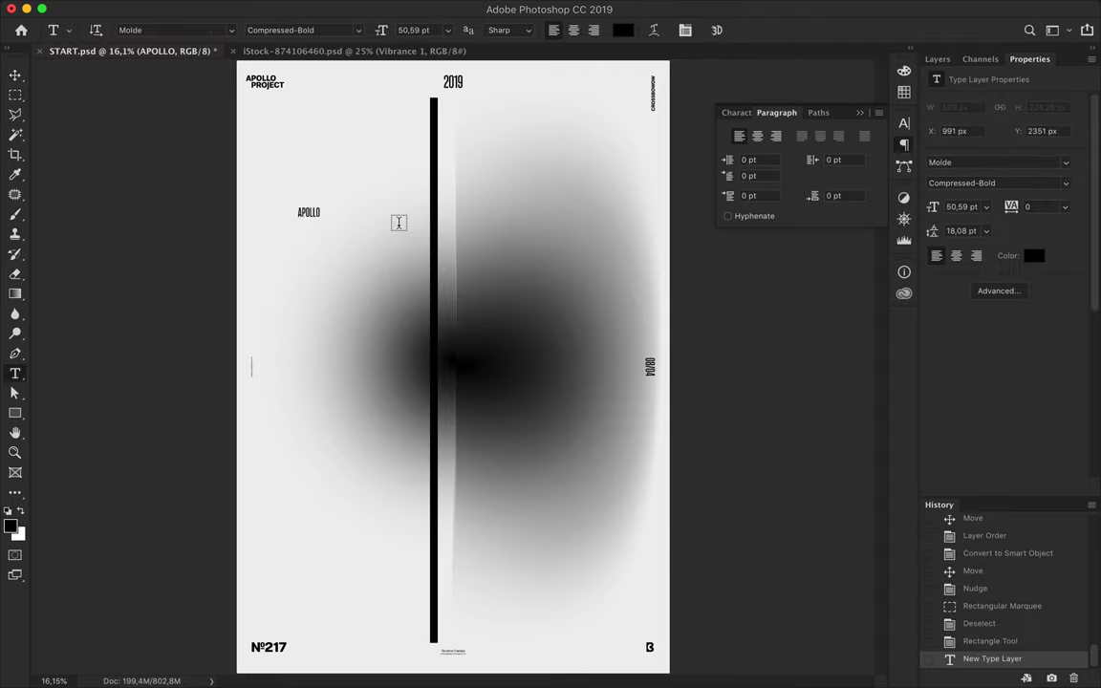
Enlarge the APOLLO text and rotate it 90° so it runs vertically.
key(ctrl+t)
drag(320, 218, 619, 406)
drag(458, 206, 437, 174)
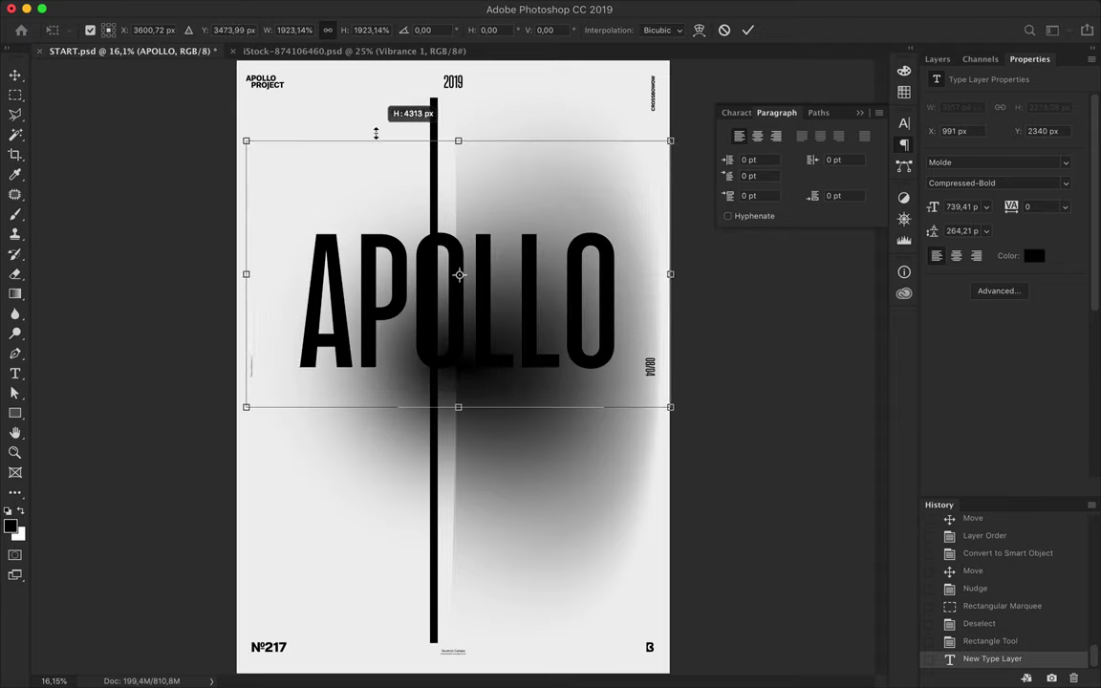
mouse_move(690, 134)
mouse_down()
mouse_move(338, 150)
mouse_move(486, 275)
mouse_up()
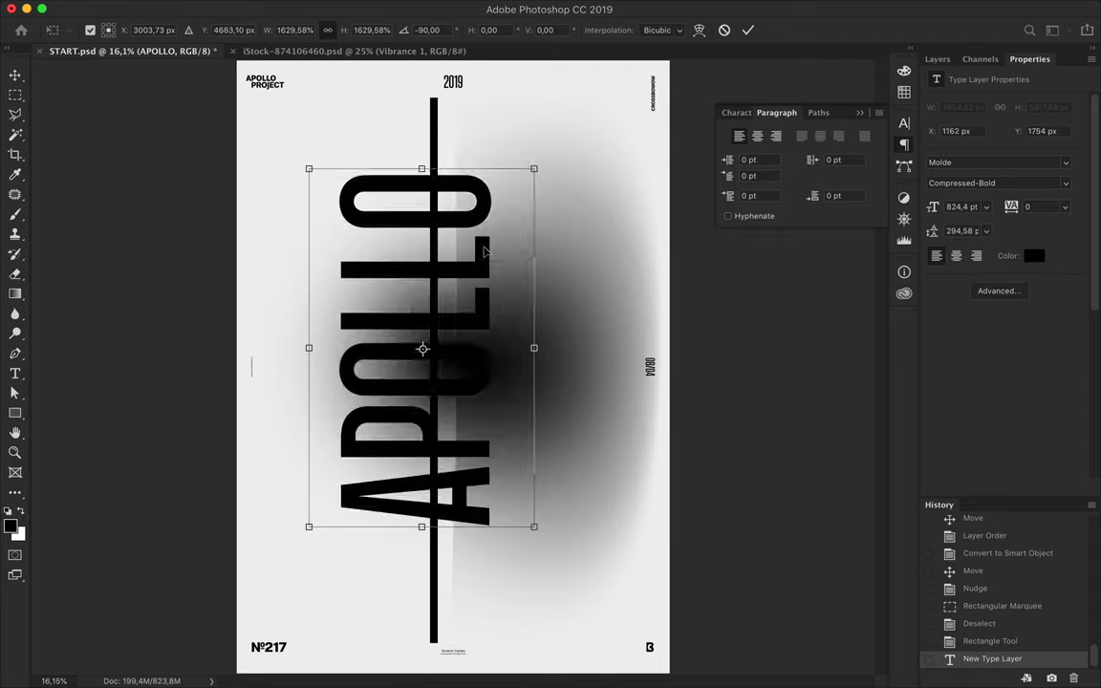
drag(485, 275, 458, 274)
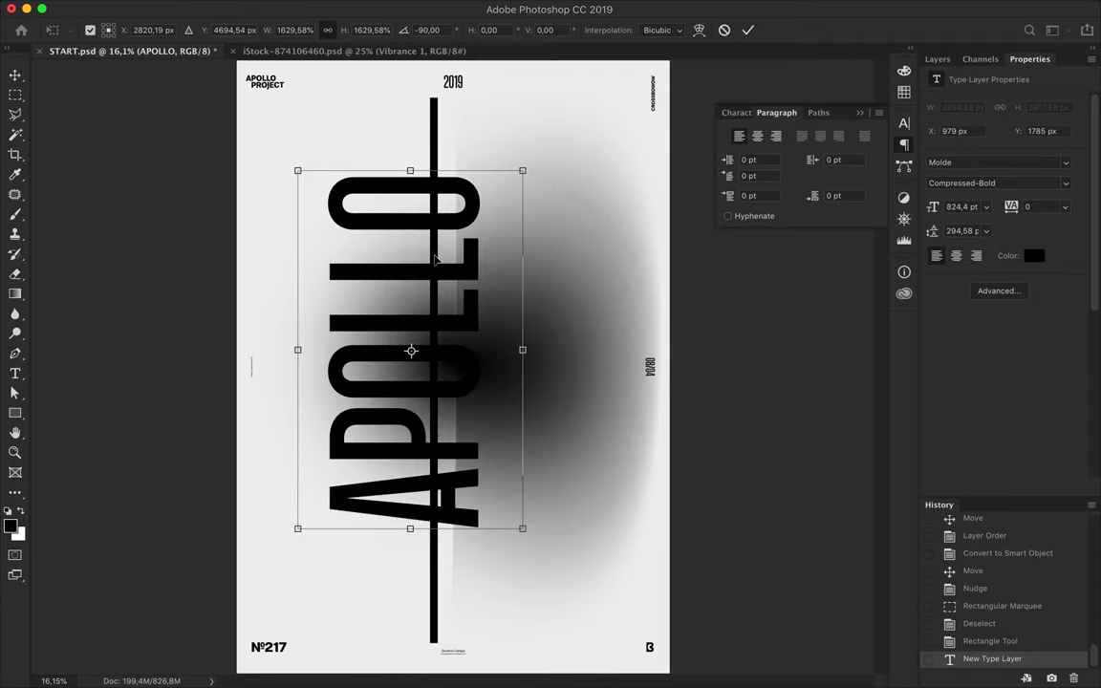
key(Return)
Copy a thin vertical strip of APOLLO onto Layer 3 and slide it right.
key(m)
mouse_move(382, 96)
mouse_down()
mouse_move(383, 550)
mouse_move(396, 555)
mouse_up()
key(ctrl+c)
key(ctrl+v)
key(v)
mouse_move(394, 452)
mouse_down()
mouse_move(446, 457)
mouse_move(516, 418)
mouse_up()
Place the pasted slice right of the word and marquee another tall strip.
mouse_move(516, 346)
mouse_down()
mouse_move(671, 457)
mouse_move(569, 455)
mouse_up()
key(m)
mouse_move(451, 158)
mouse_down()
mouse_move(498, 552)
mouse_move(464, 107)
mouse_up()
click(483, 573)
key(ctrl+c)
key(Return)
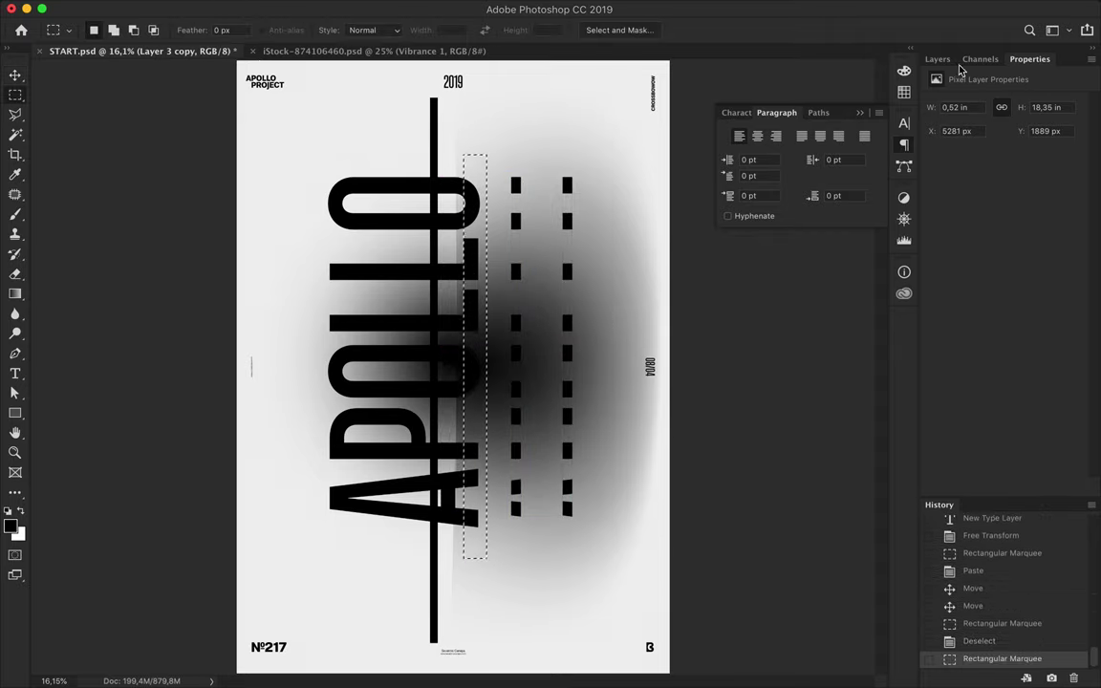
Paste the strip from the APOLLO layer as Layer 4 at the word's left edge.
click(938, 58)
click(994, 324)
click(991, 300)
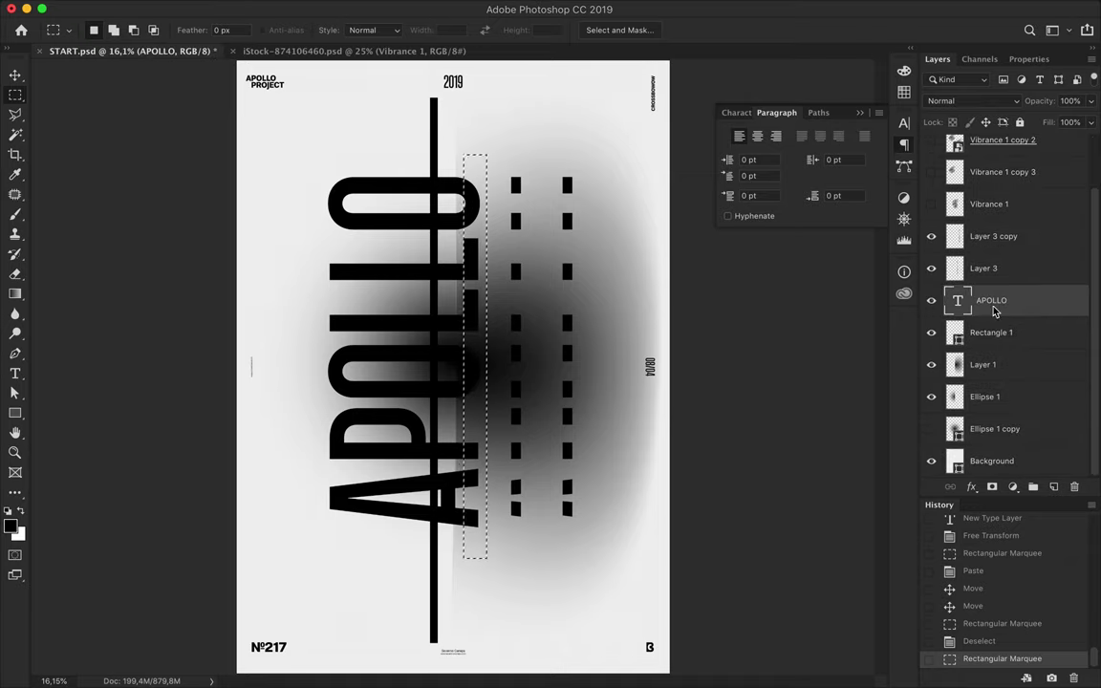
key(ctrl+v)
key(v)
drag(487, 311, 304, 319)
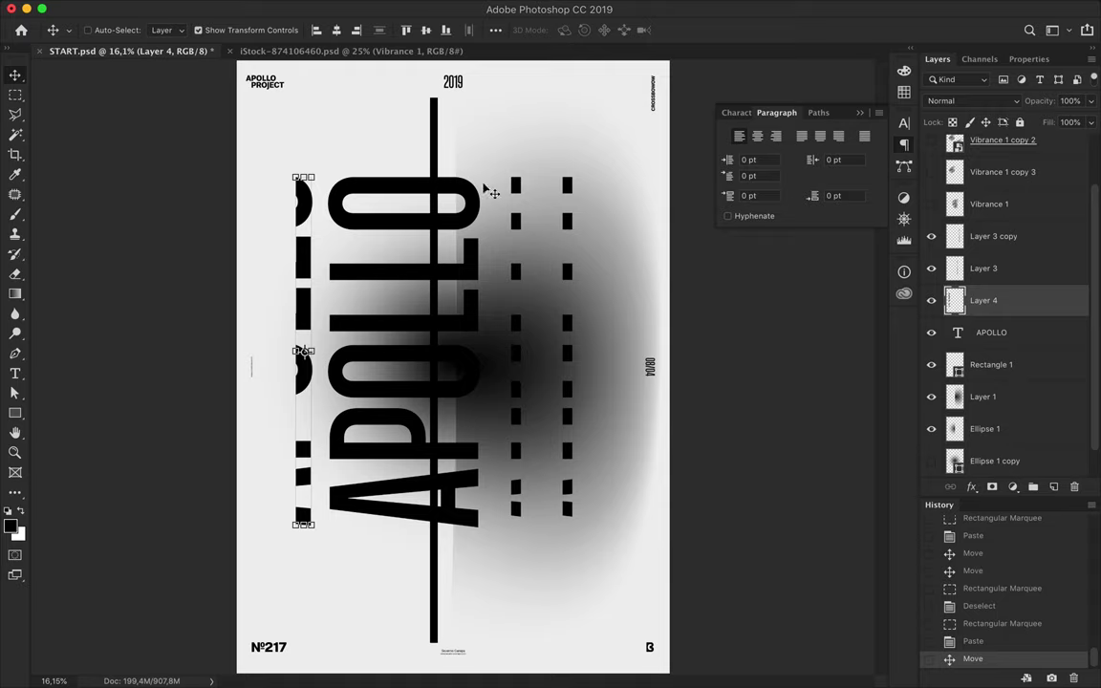
Show the gradient-tinted heads layer and drag it below the APOLLO text.
scroll(491, 210, down, 1)
key(m)
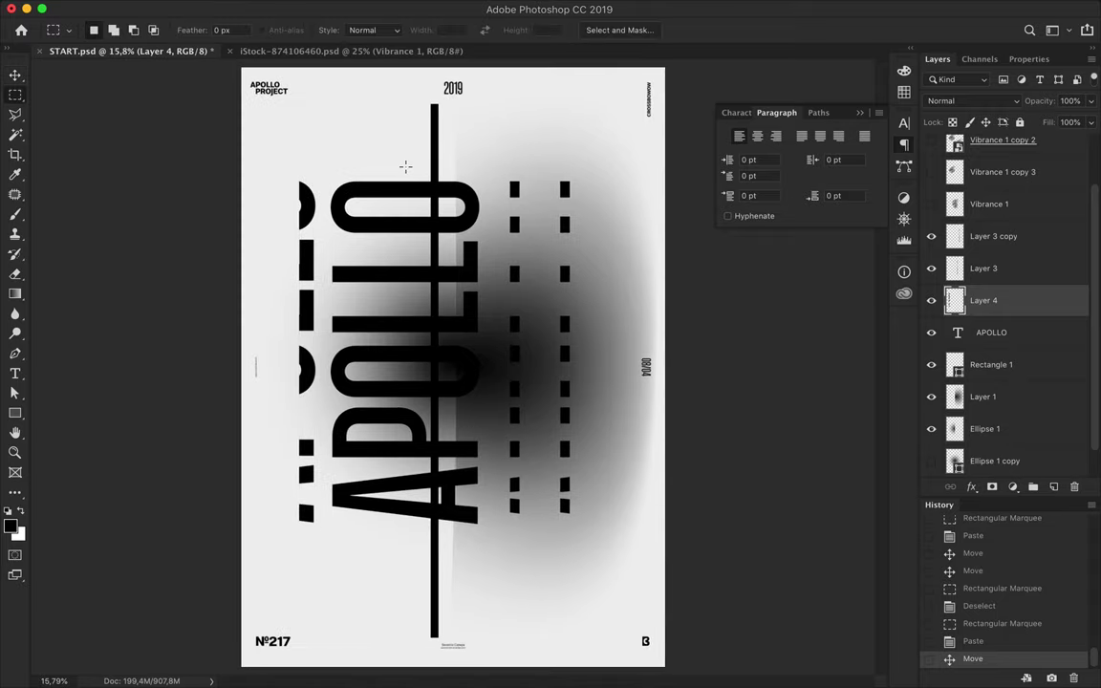
scroll(1003, 191, up, 2)
click(931, 170)
drag(994, 170, 994, 409)
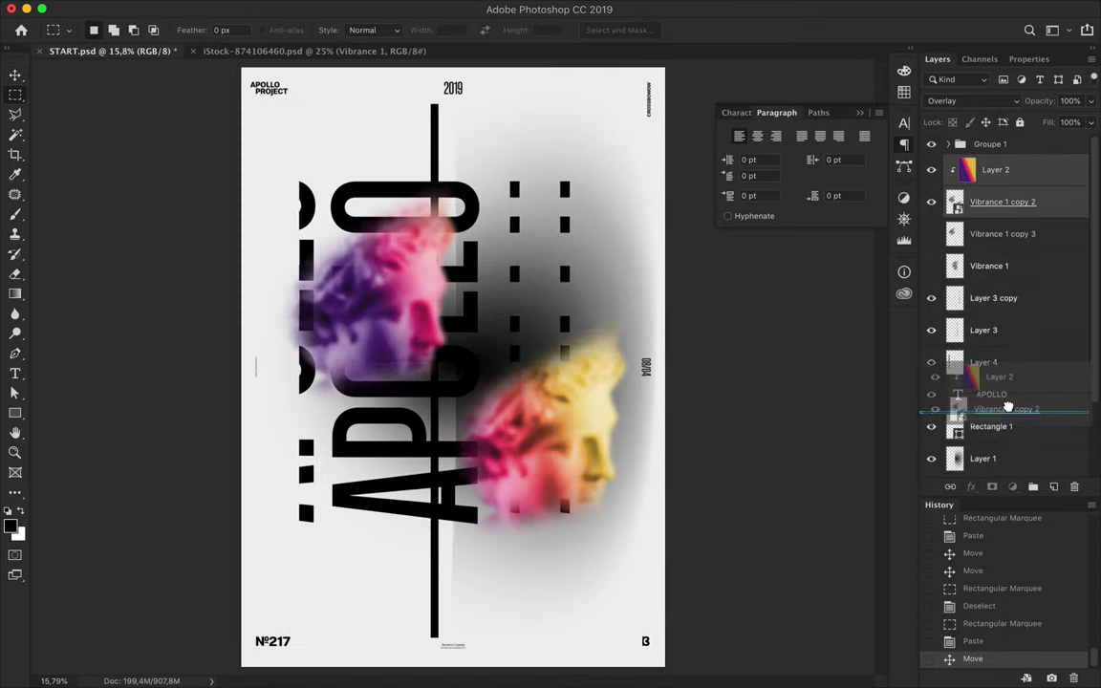
Move the coloured heads lower on the poster.
key(v)
drag(586, 376, 592, 476)
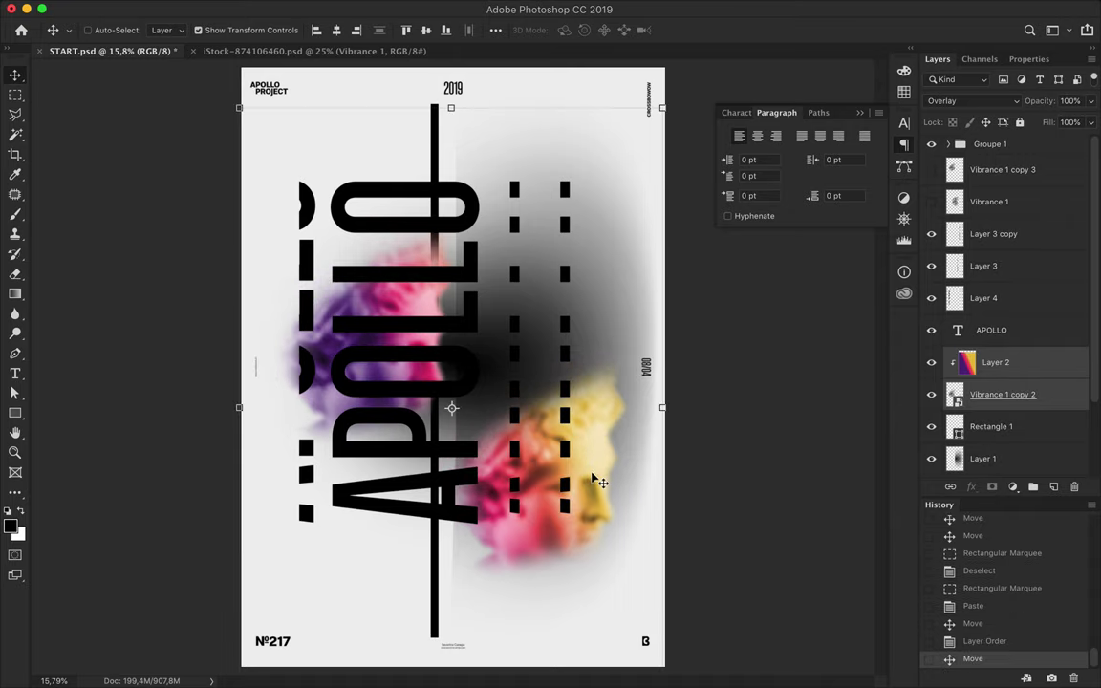
scroll(564, 382, up, 2)
scroll(487, 172, down, 3)
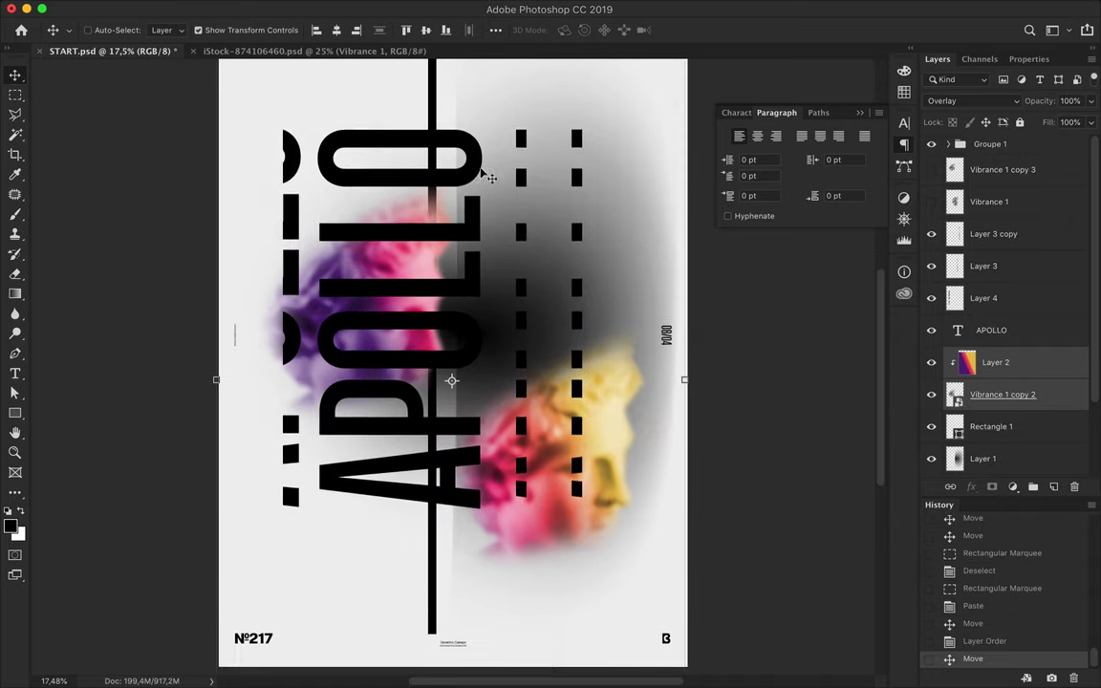
Shorten the black vertical bar to roughly the height of APOLLO.
click(435, 143)
key(ctrl+t)
drag(434, 129, 434, 188)
drag(429, 621, 435, 517)
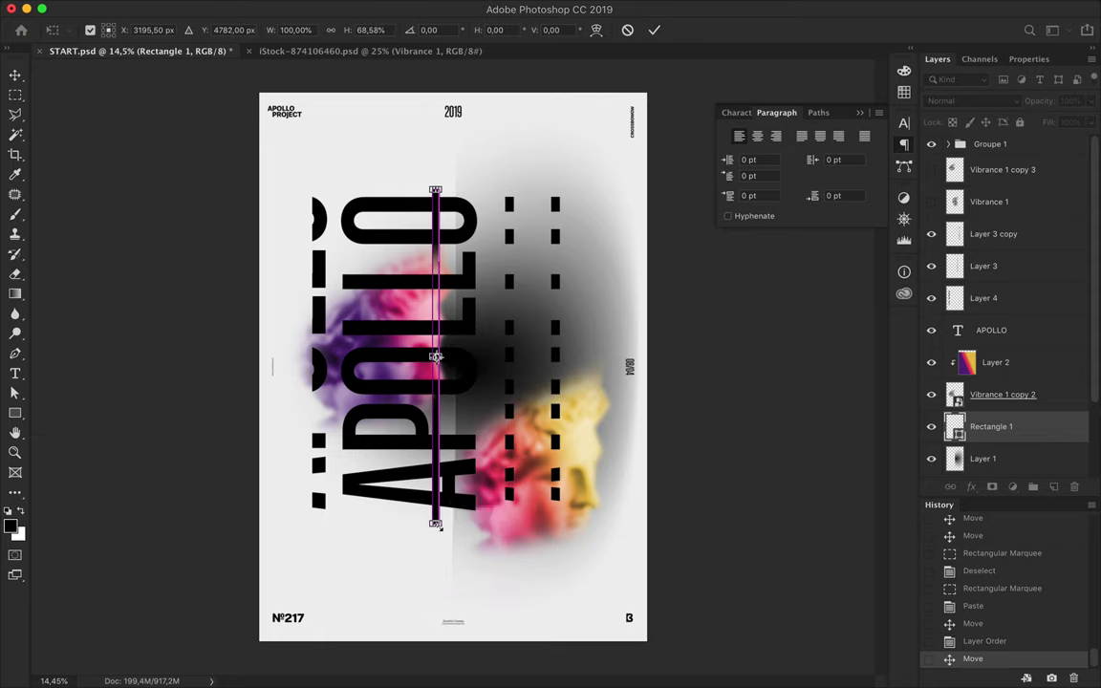
key(Return)
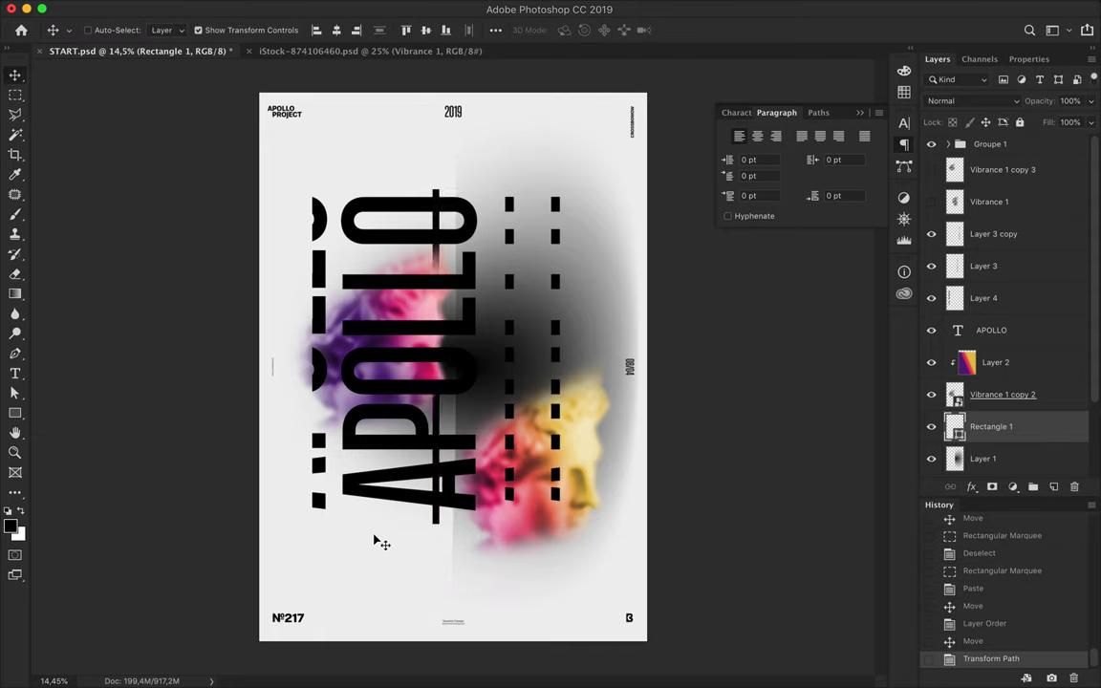
Select the Background layer in preparation for drawing shapes.
scroll(999, 460, down, 1)
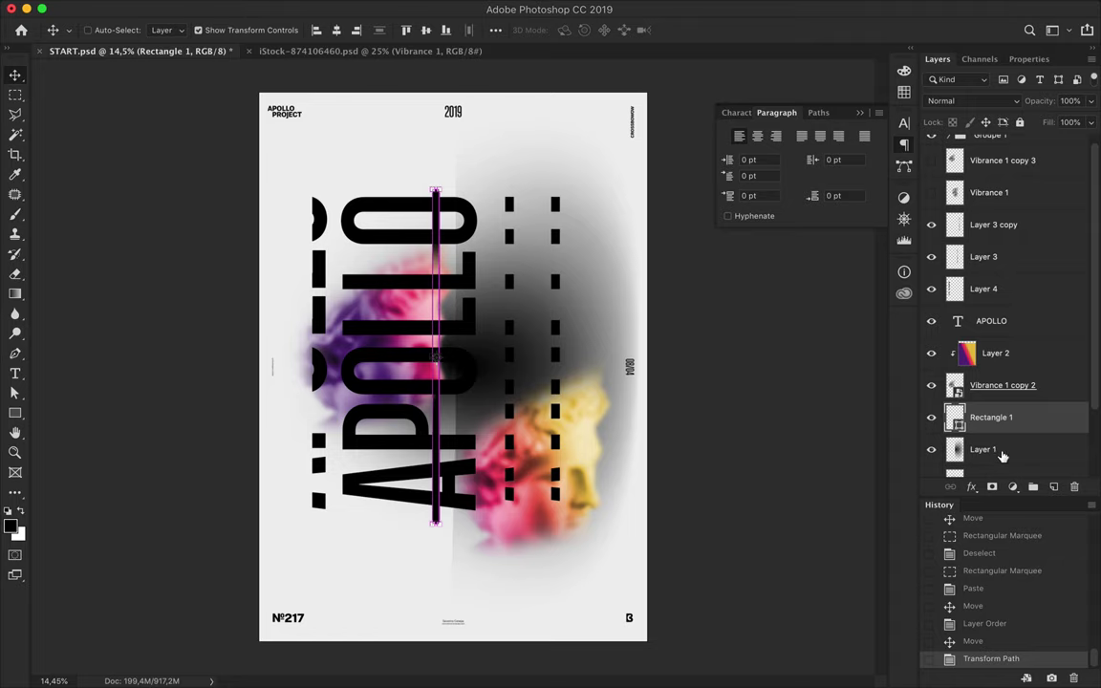
scroll(1001, 456, down, 3)
click(998, 459)
click(14, 413)
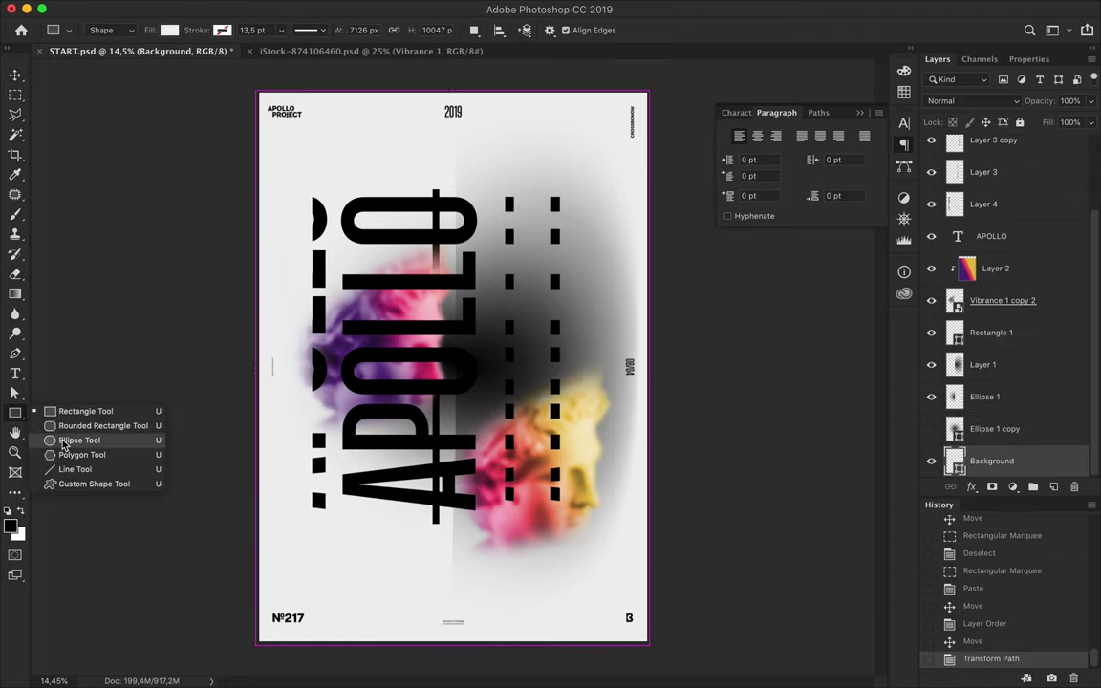
Draw a large #c7c7c7 grey circle behind the top of APOLLO.
click(81, 399)
click(169, 29)
click(241, 62)
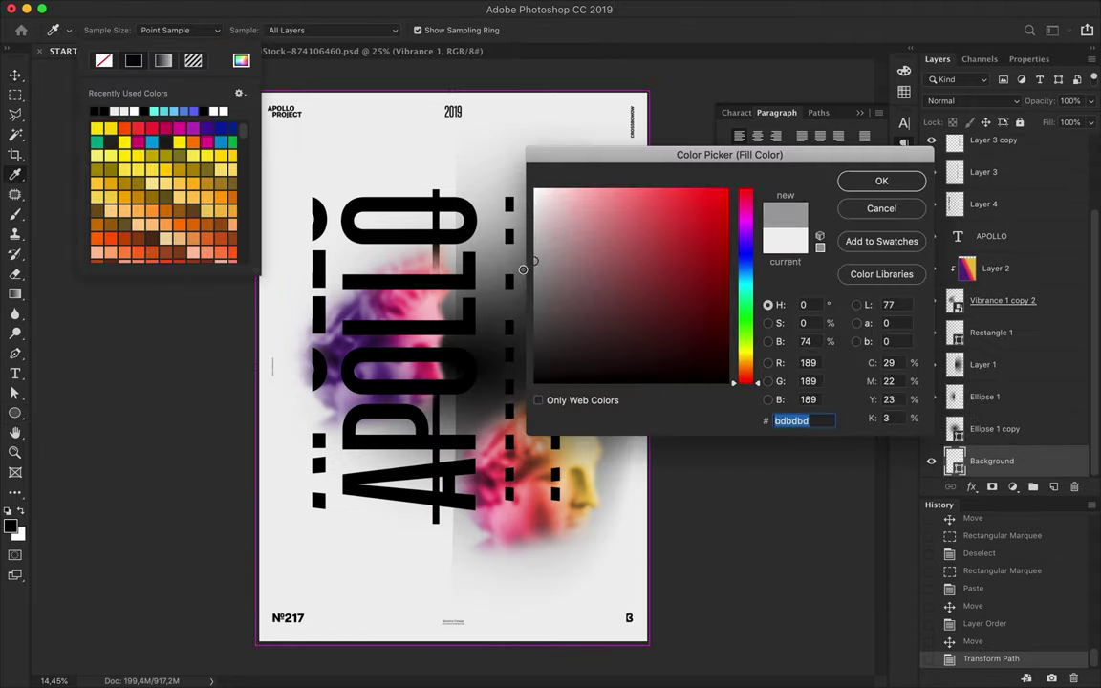
click(865, 181)
click(406, 246)
key(Escape)
key(ctrl+z)
drag(326, 184, 465, 311)
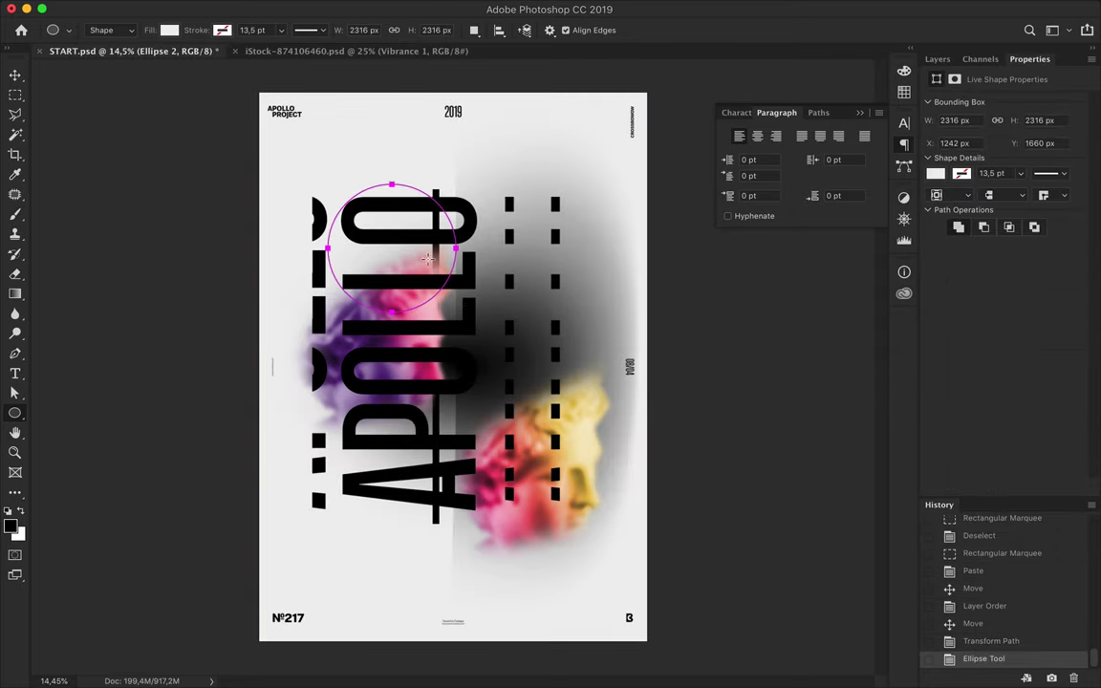
click(169, 30)
click(241, 61)
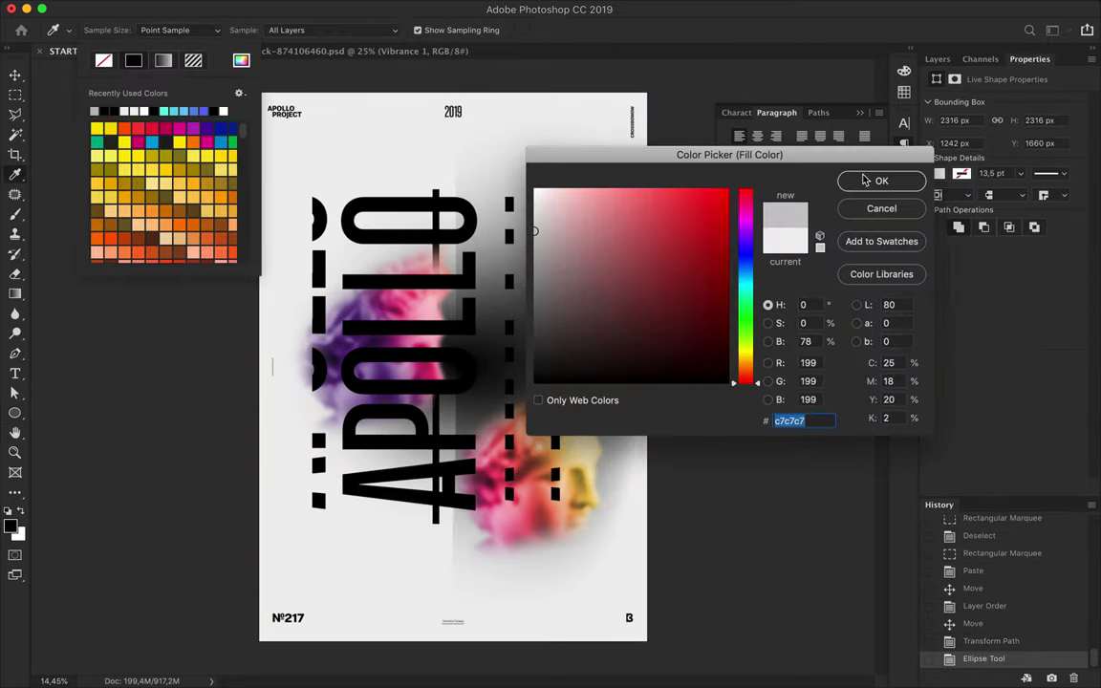
key(Return)
Duplicate the grey circle lower down and shrink it.
key(v)
drag(350, 263, 421, 487)
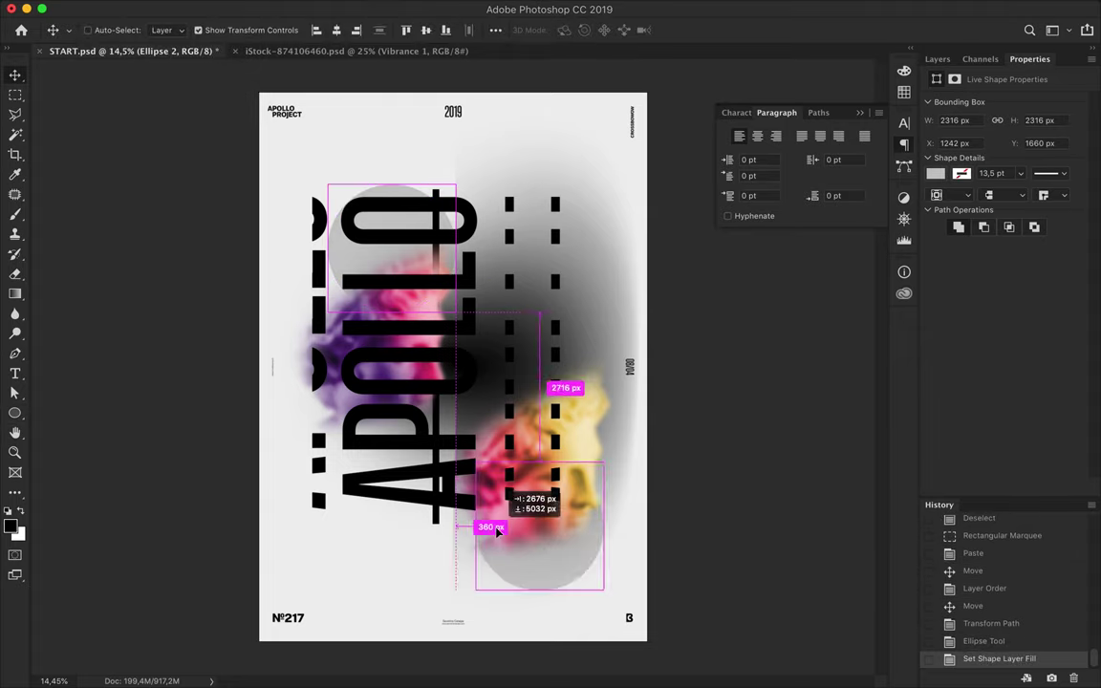
key(ctrl+t)
drag(468, 564, 469, 492)
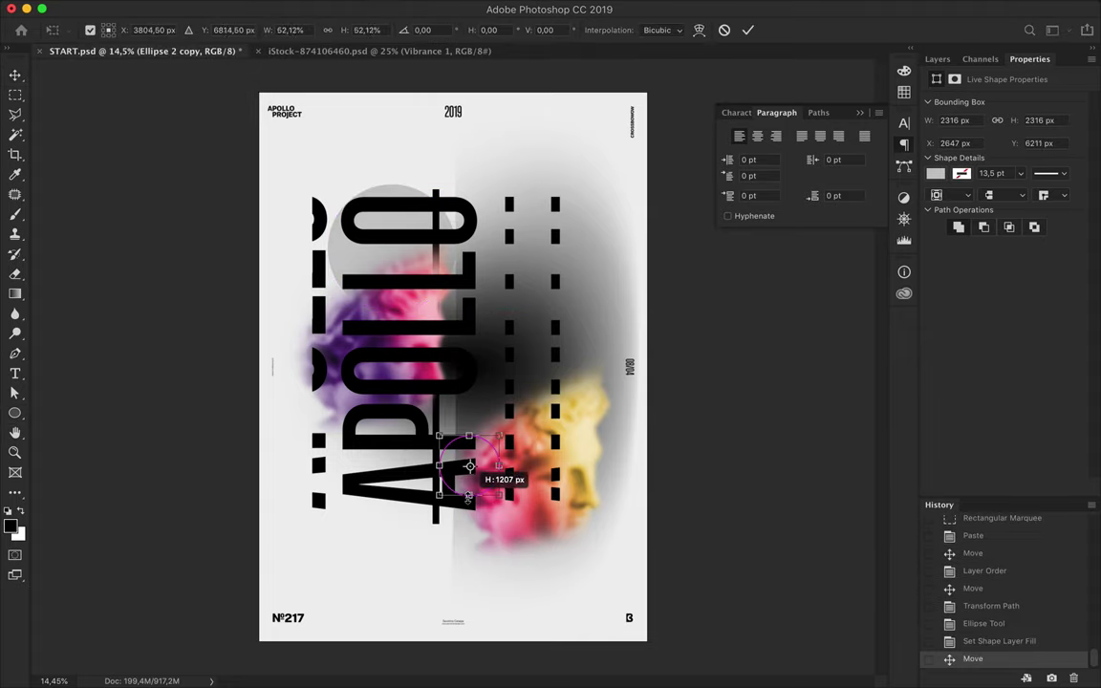
key(Return)
Place a small copy of the circle at the top right.
mouse_move(435, 537)
mouse_down()
mouse_move(557, 220)
mouse_move(551, 204)
mouse_move(562, 220)
mouse_up()
key(ctrl+t)
key(Return)
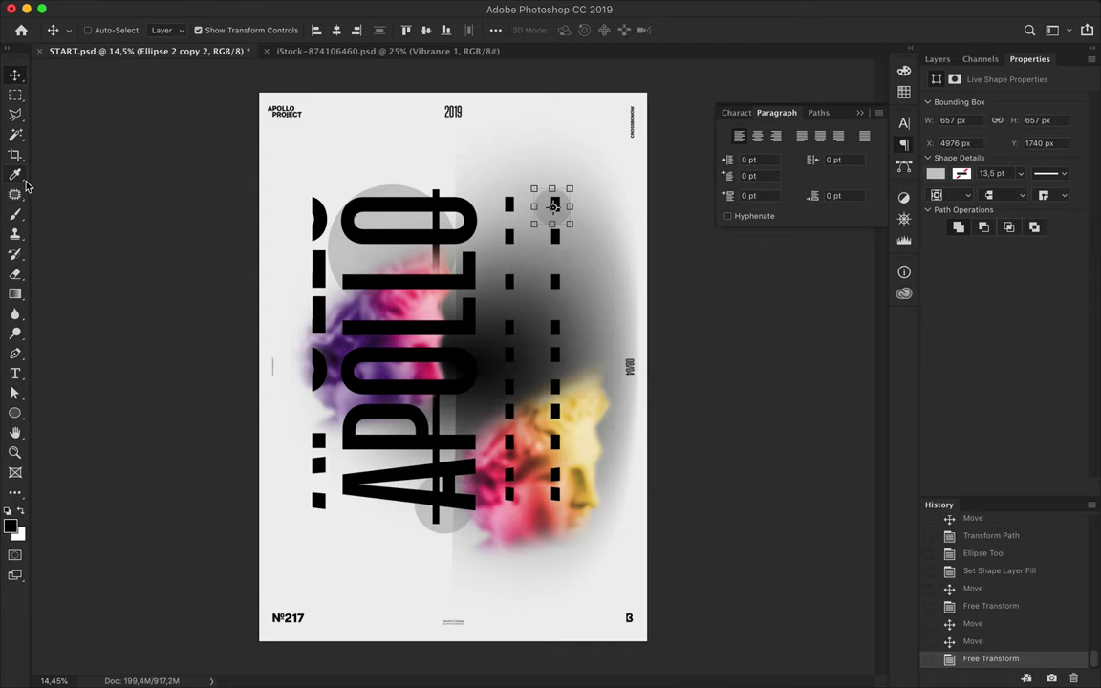
key(u)
right_click(14, 412)
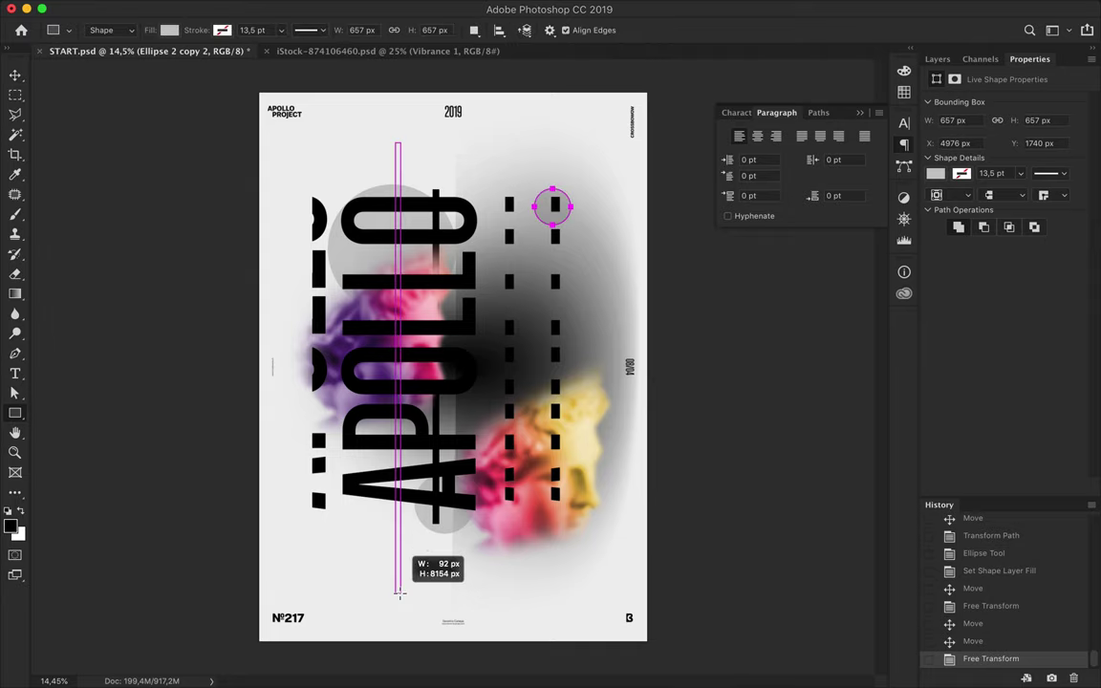
Draw a thin #efefef bar and rotate it into a long diagonal through APOLLO.
drag(401, 497, 397, 595)
click(169, 30)
click(241, 60)
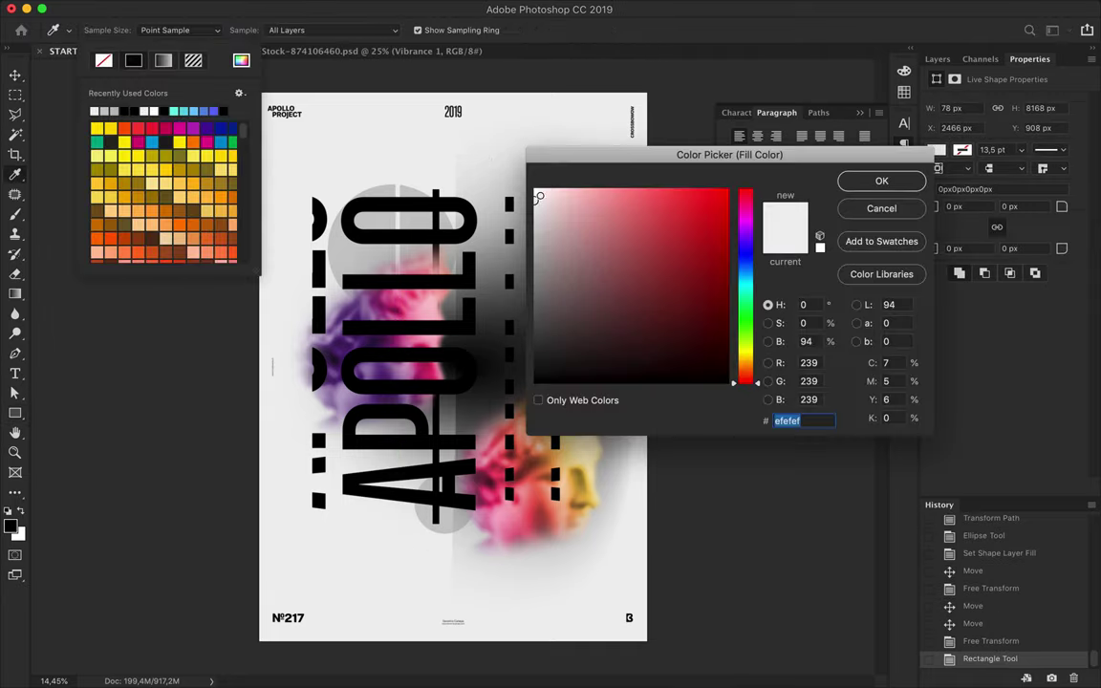
click(865, 182)
key(v)
mouse_move(405, 143)
mouse_down()
mouse_move(503, 124)
mouse_move(471, 162)
mouse_up()
key(Return)
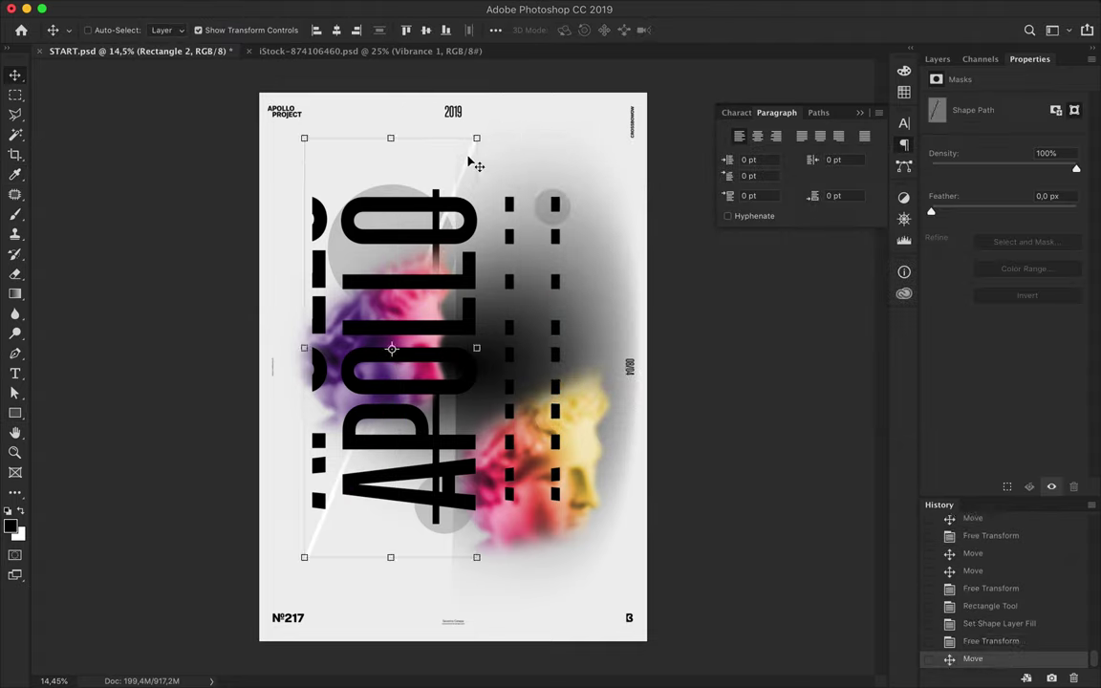
drag(389, 557, 393, 582)
key(Return)
drag(319, 560, 318, 554)
Add a second tilted white bar below Layer 1, positioned at lower right by the heads.
key(u)
drag(496, 278, 501, 571)
key(v)
key(ctrl+t)
mouse_move(490, 316)
mouse_down()
mouse_move(456, 323)
mouse_move(523, 333)
mouse_up()
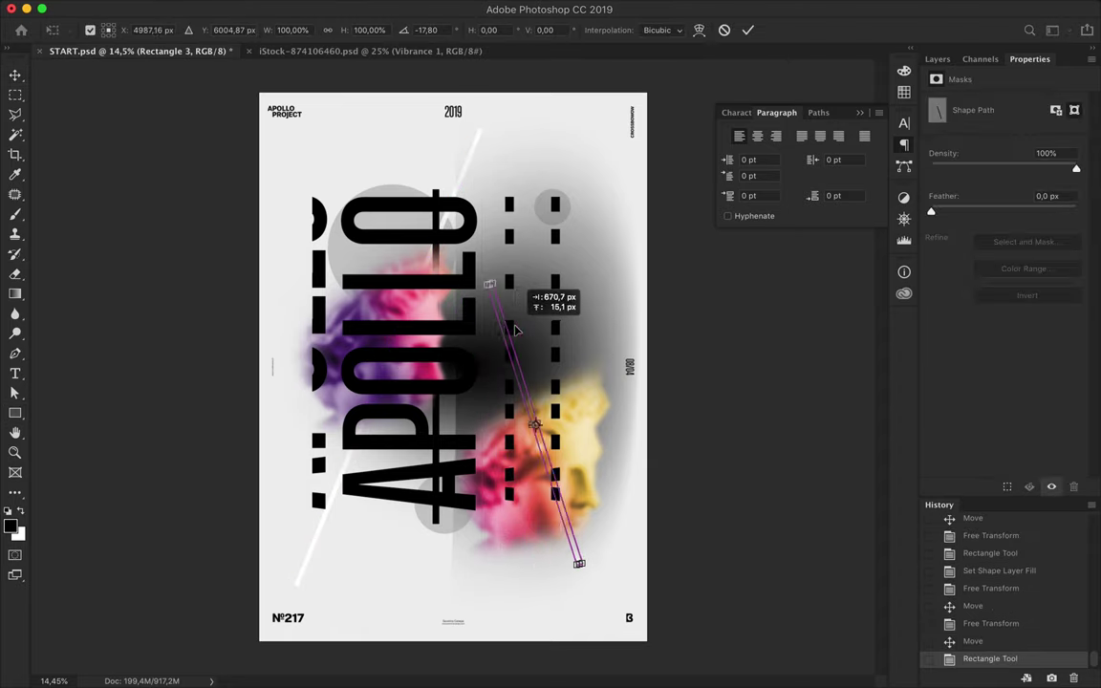
key(Return)
click(937, 59)
mouse_move(994, 428)
mouse_down()
mouse_move(1012, 368)
mouse_move(993, 420)
mouse_move(993, 361)
mouse_up()
drag(489, 330, 520, 459)
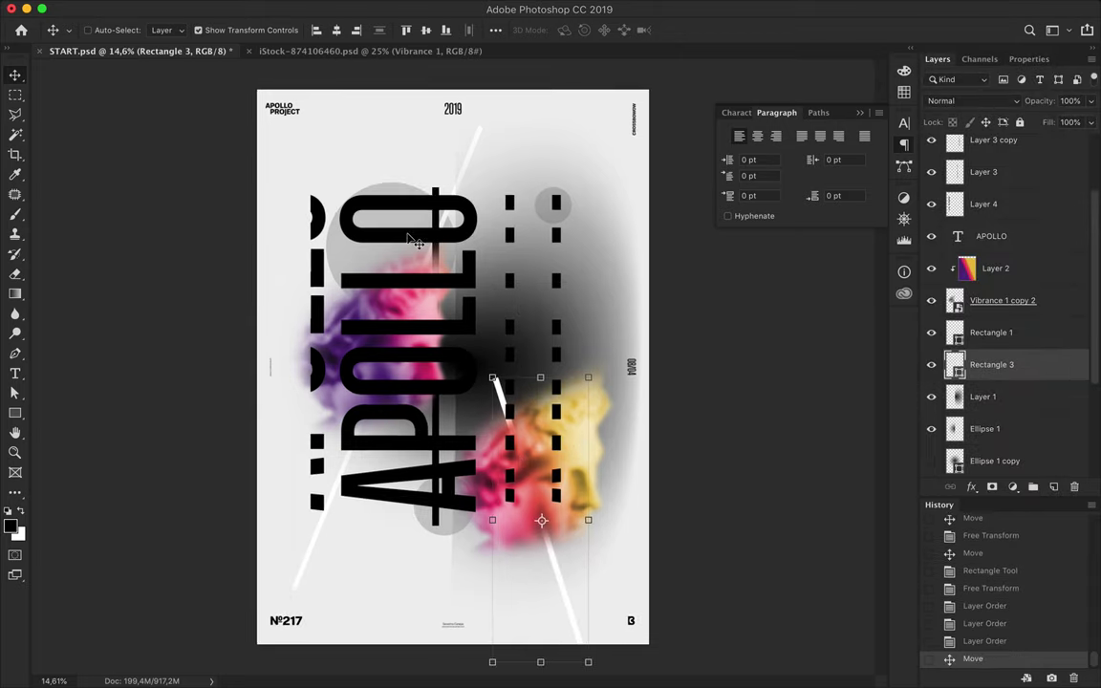
Add a small 'APOLLO' text heading with the Type tool.
key(t)
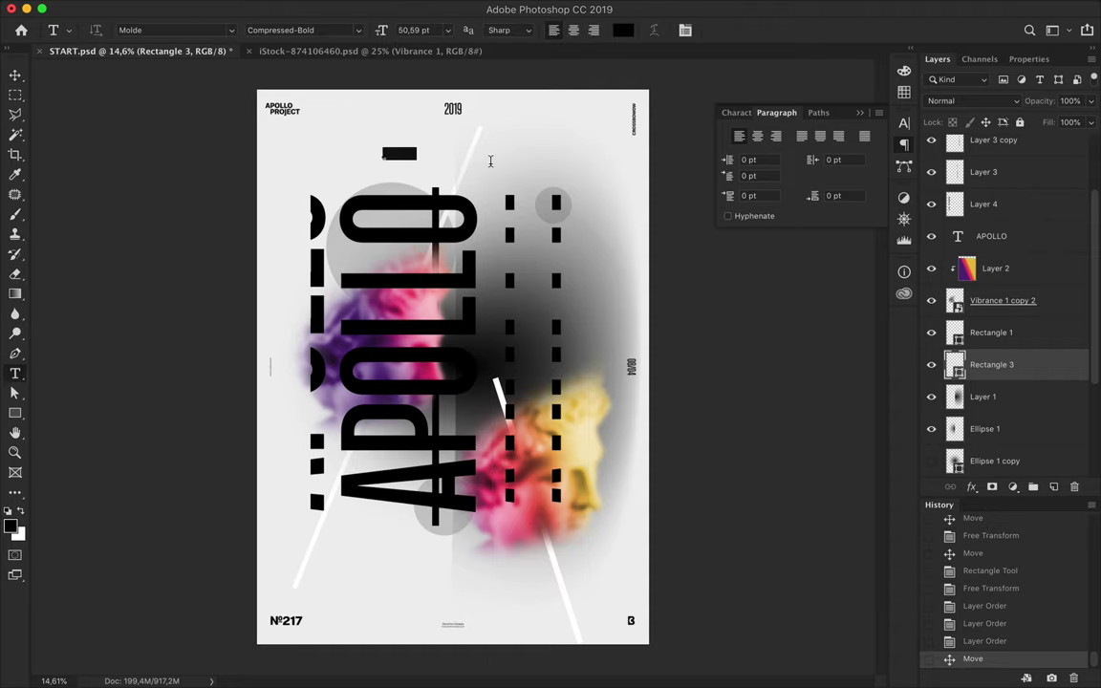
text(APOLLO)
key(Escape)
click(904, 122)
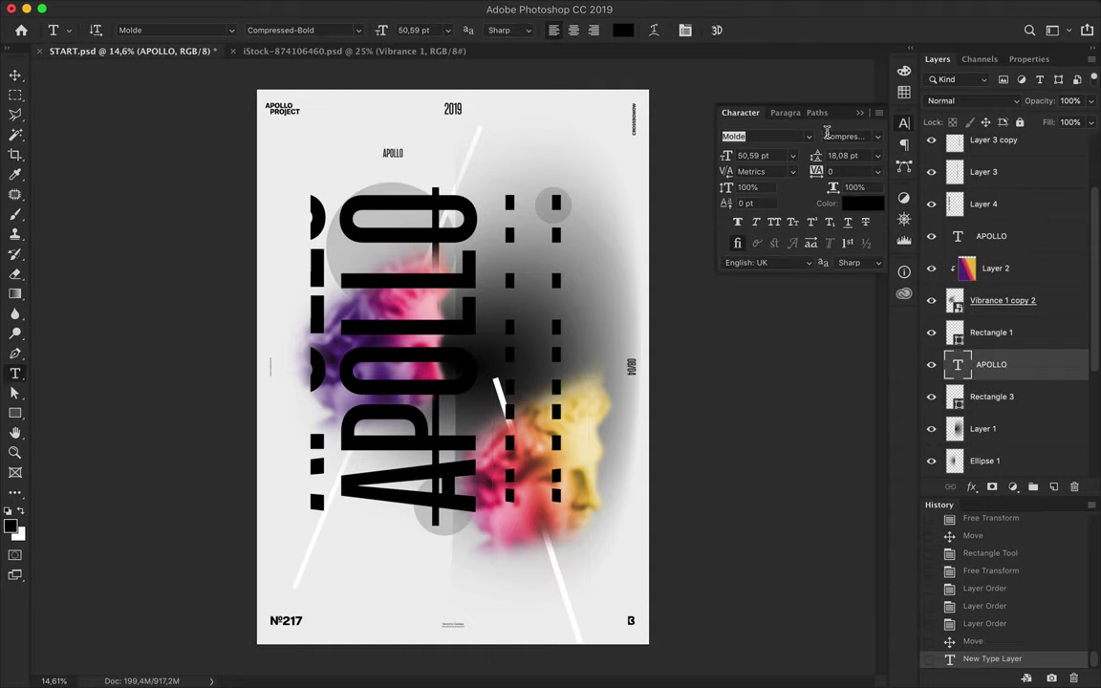
Set the heading's font style to Molde Semibold.
click(828, 134)
scroll(898, 383, down, 5)
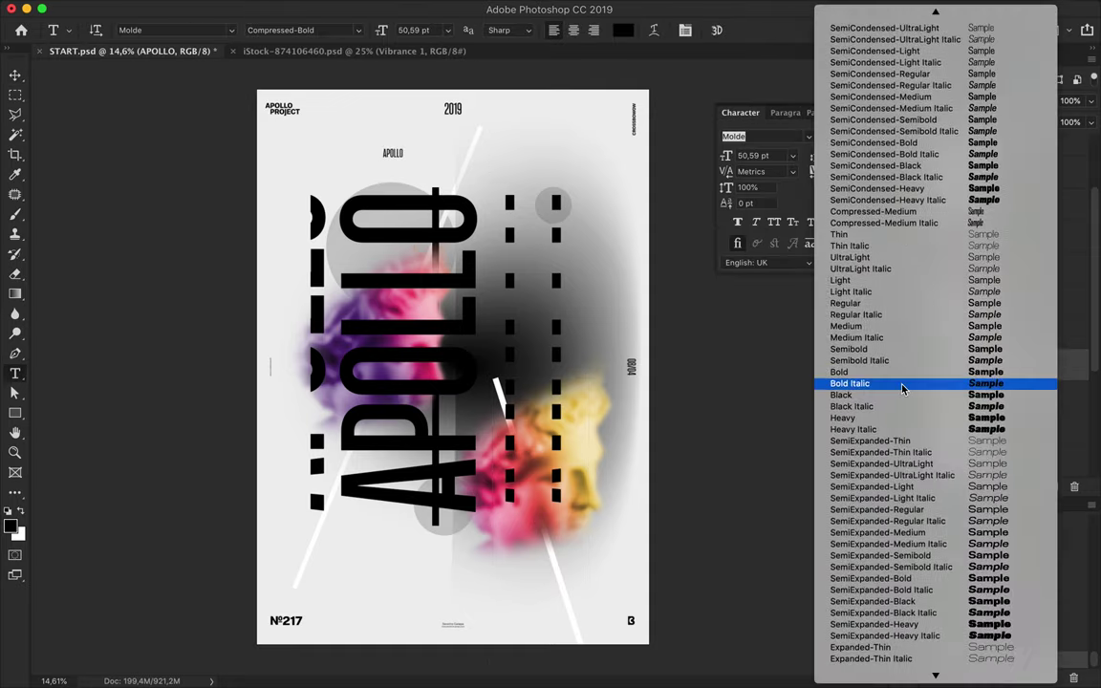
click(892, 330)
click(878, 142)
click(876, 155)
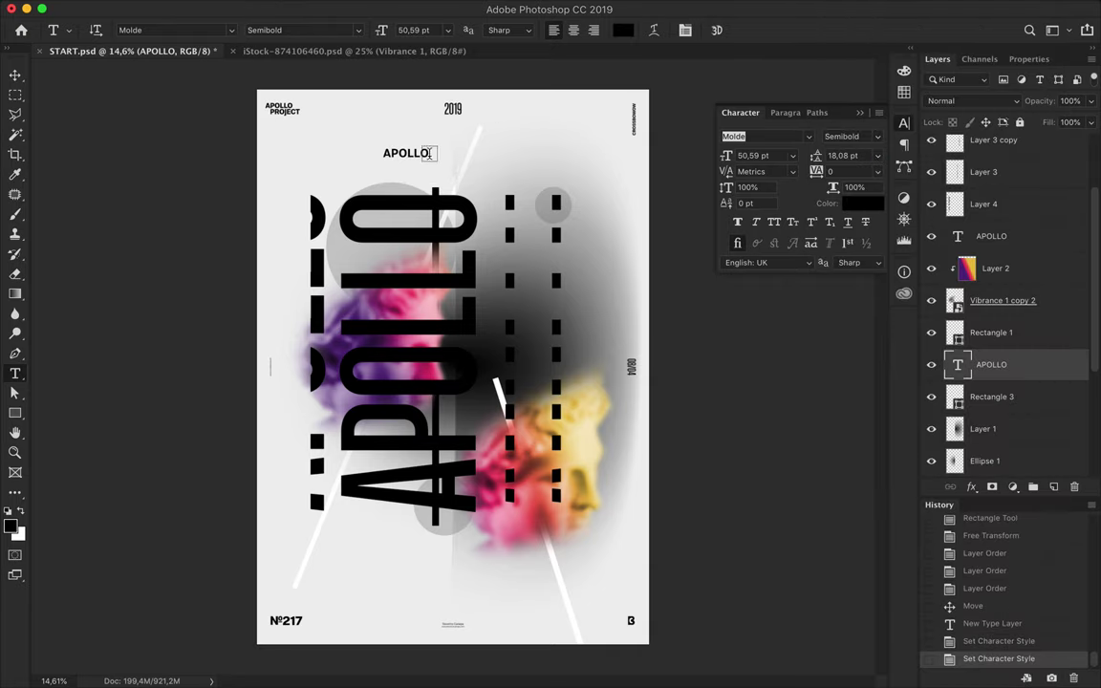
Extend the heading to read 'APOLLO 365°' and commit it.
text( 365)
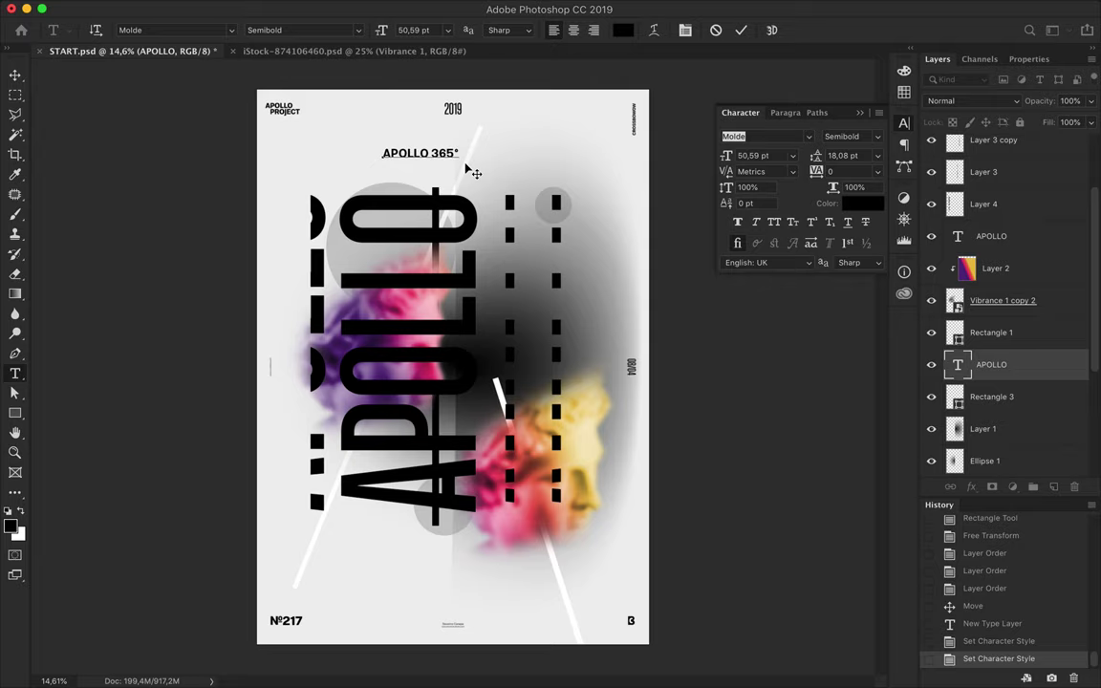
key(ctrl+Return)
key(v)
scroll(405, 130, up, 3)
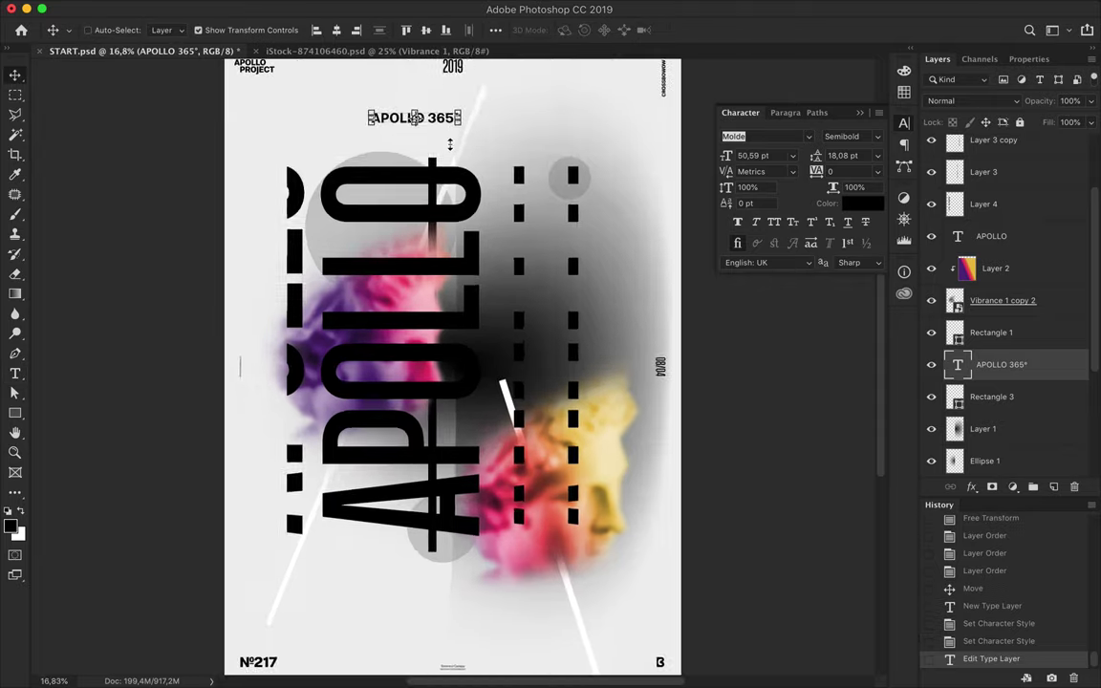
Move the caption lower left and set its tracking to 420.
drag(366, 143, 330, 243)
drag(816, 171, 845, 168)
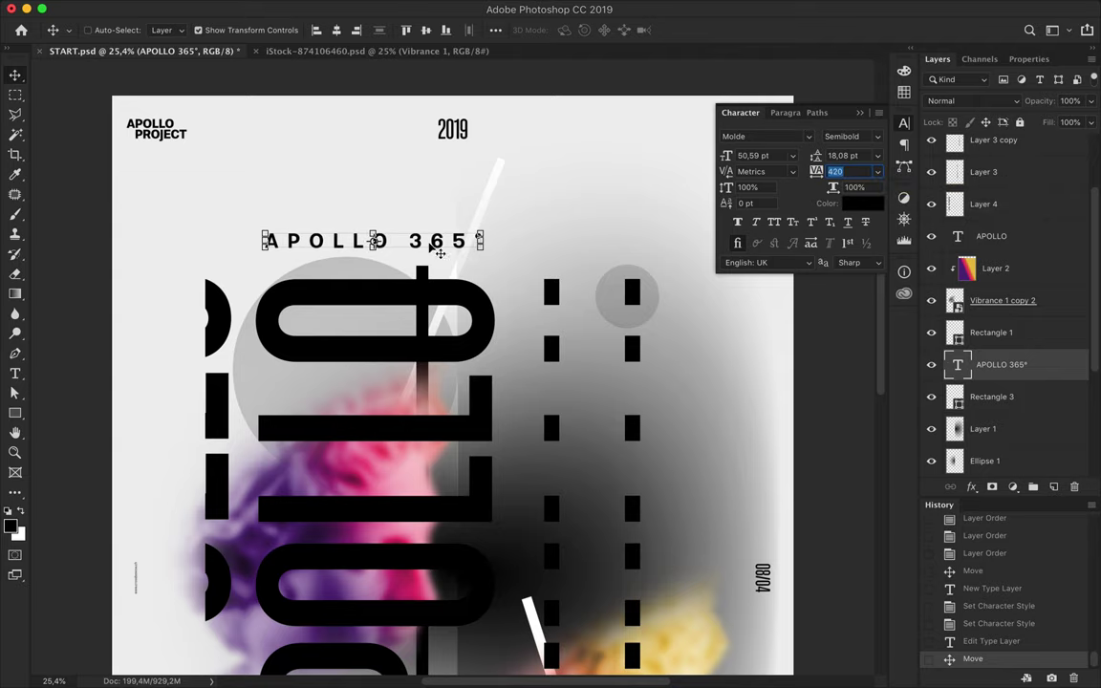
click(770, 155)
Make the caption white and drag a copy near the poster's bottom.
click(863, 204)
click(548, 180)
click(812, 181)
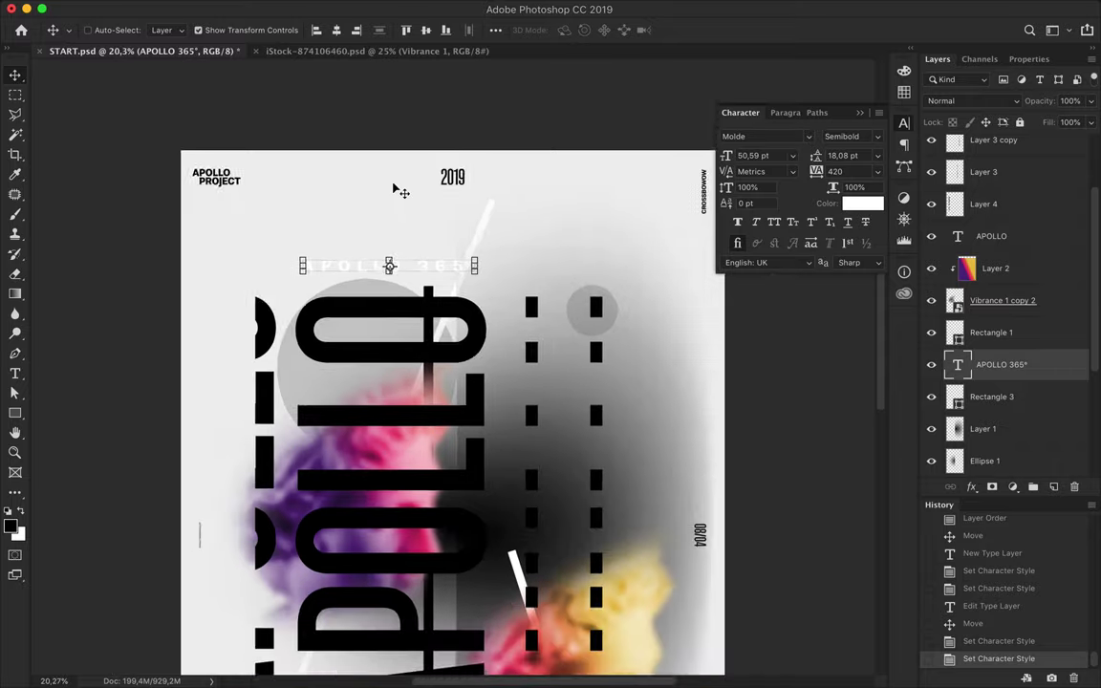
scroll(399, 187, down, 3)
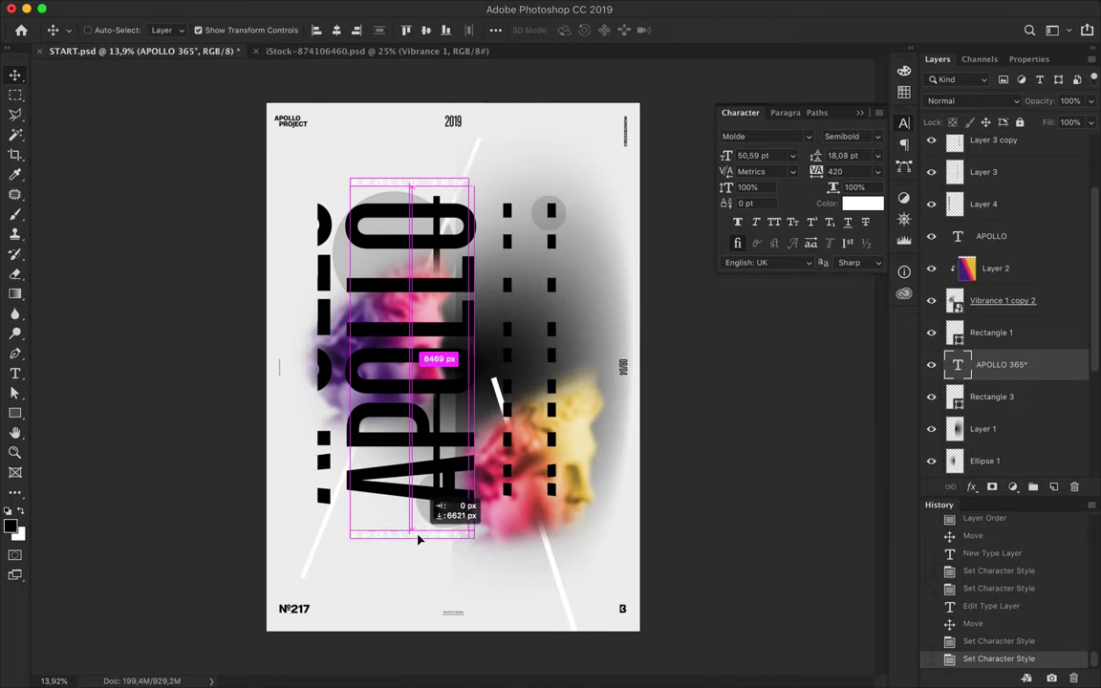
drag(441, 190, 436, 542)
Apply the bottom copy's flip and add a vertical copy rotated 90° on the left side.
key(Return)
alt+drag(436, 542, 309, 473)
key(ctrl+t)
drag(209, 434, 330, 378)
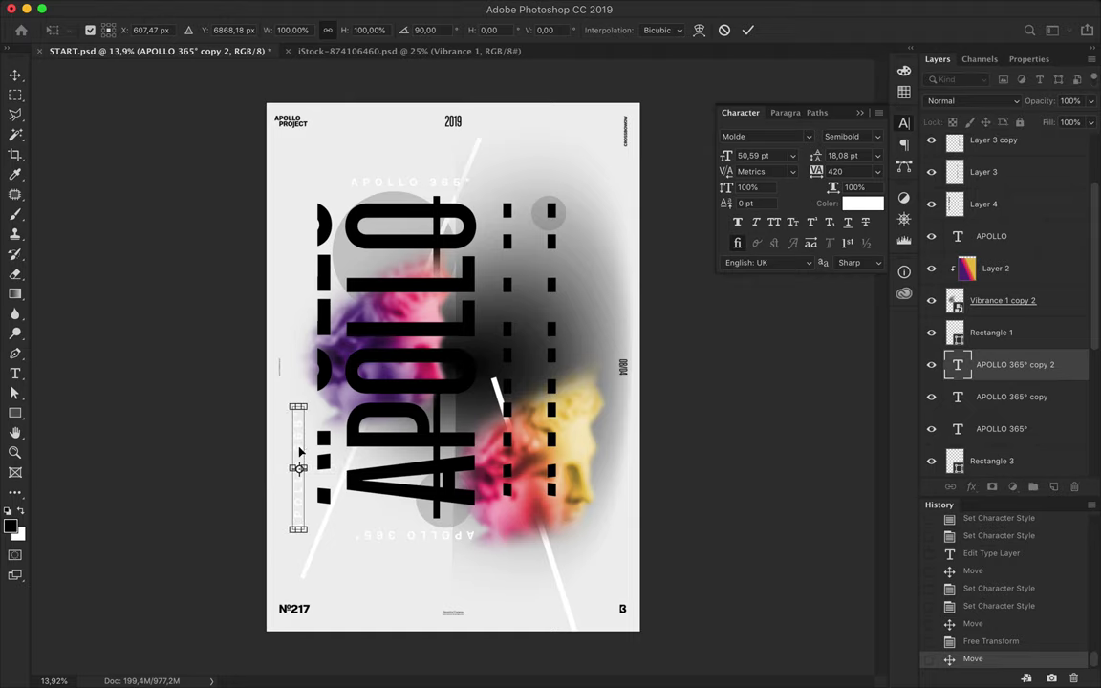
key(Return)
mouse_move(299, 454)
mouse_down()
mouse_move(304, 427)
mouse_move(572, 260)
mouse_up()
Transform the upper-right vertical copy and change its text colour to grey.
key(ctrl+t)
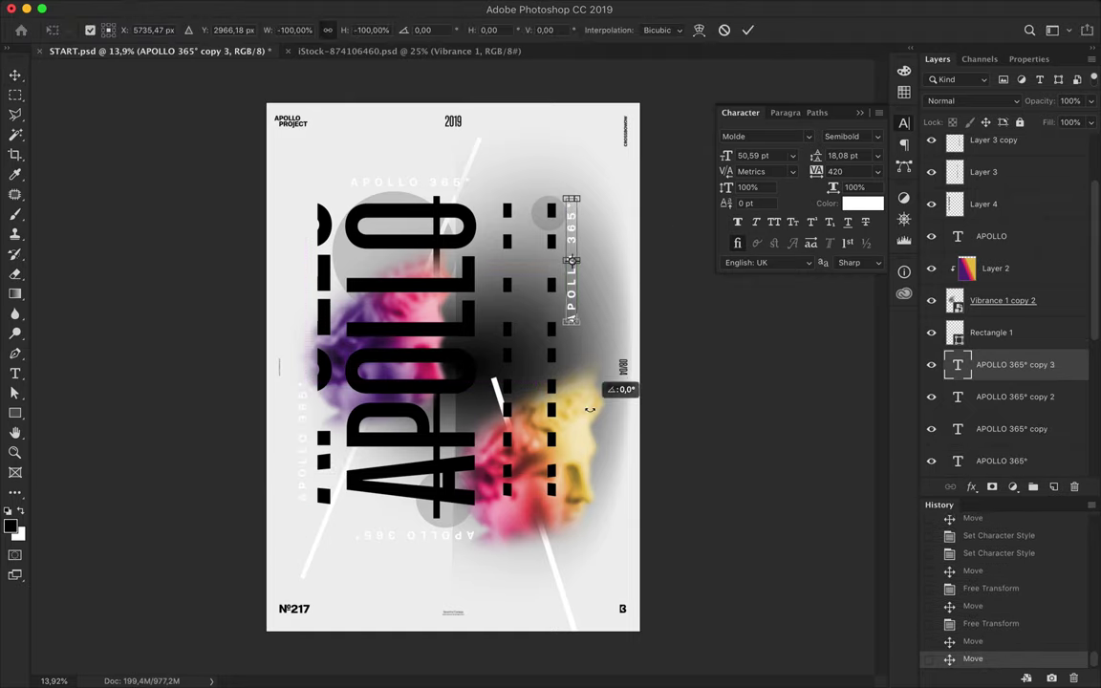
scroll(615, 201, up, 2)
scroll(622, 172, up, 1)
scroll(643, 108, up, 1)
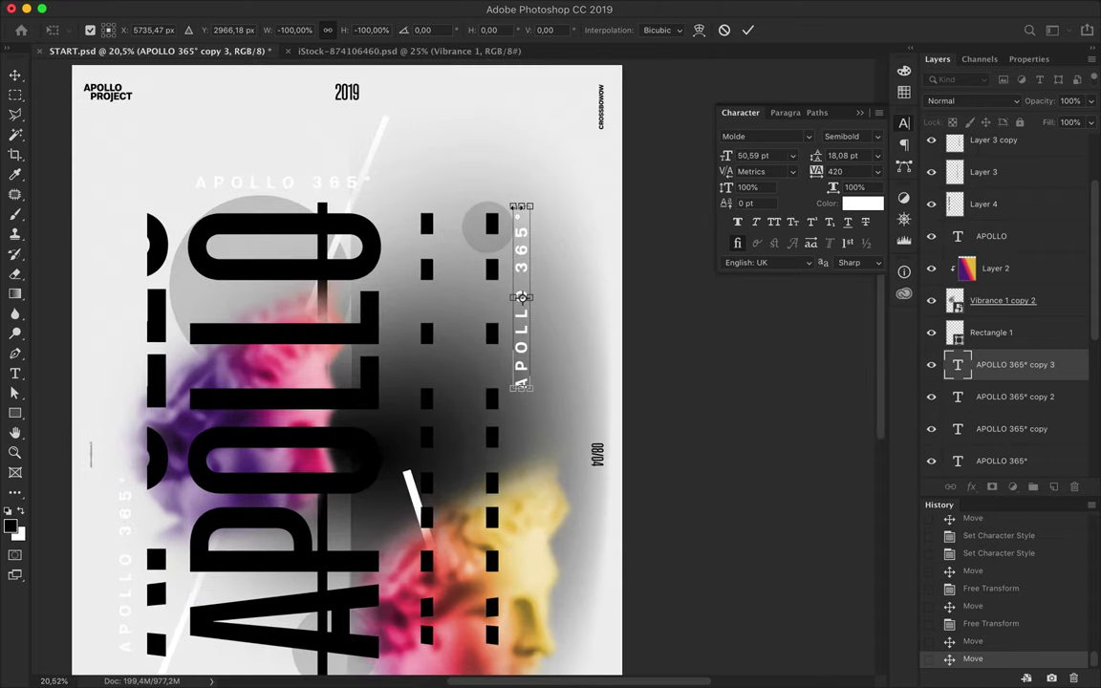
key(Return)
key(t)
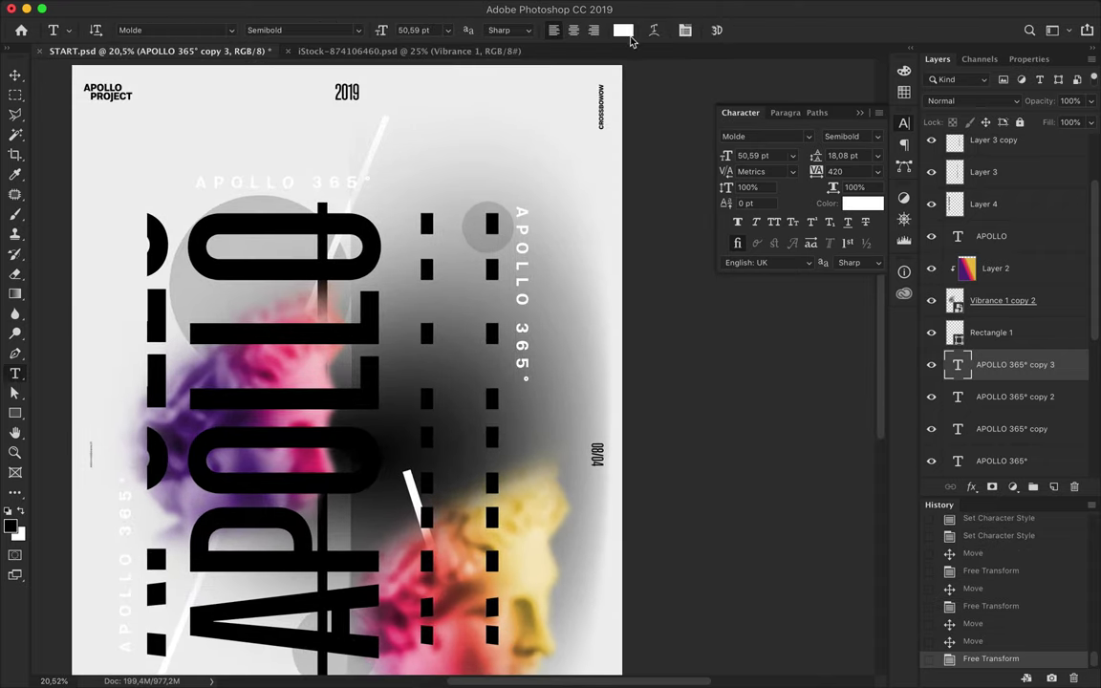
click(627, 30)
click(879, 181)
key(v)
scroll(535, 239, down, 1)
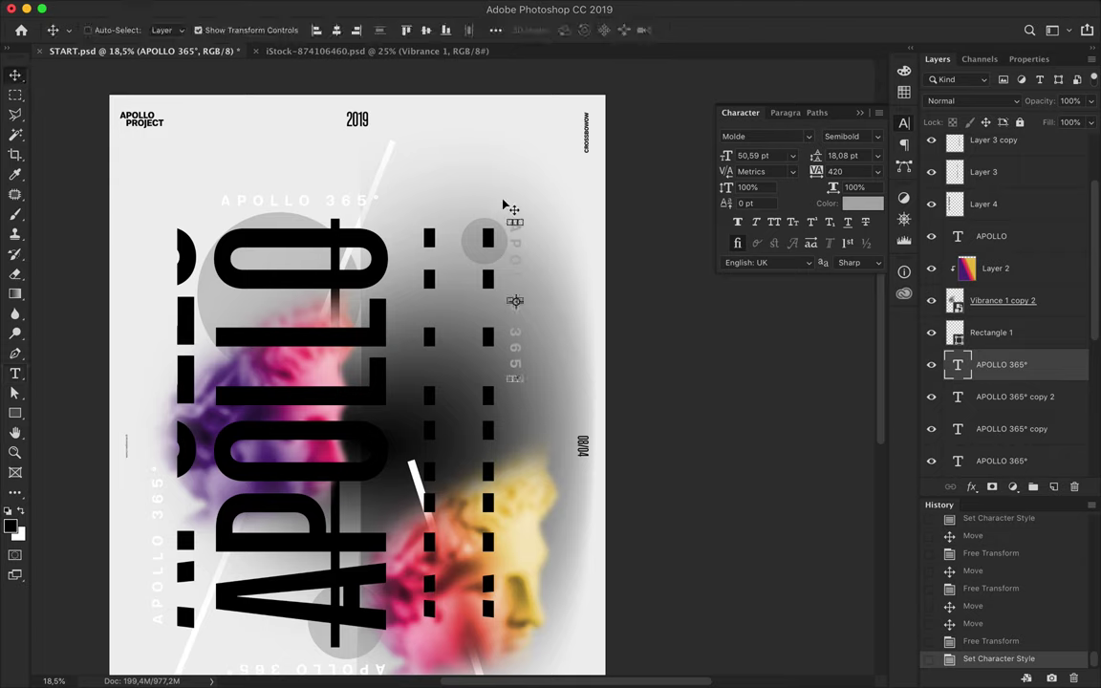
Align more vertical APOLLO 365° copies into a stack on the right side.
mouse_move(521, 253)
mouse_down()
mouse_move(535, 215)
mouse_move(652, 237)
mouse_move(560, 239)
mouse_up()
key(ctrl+t)
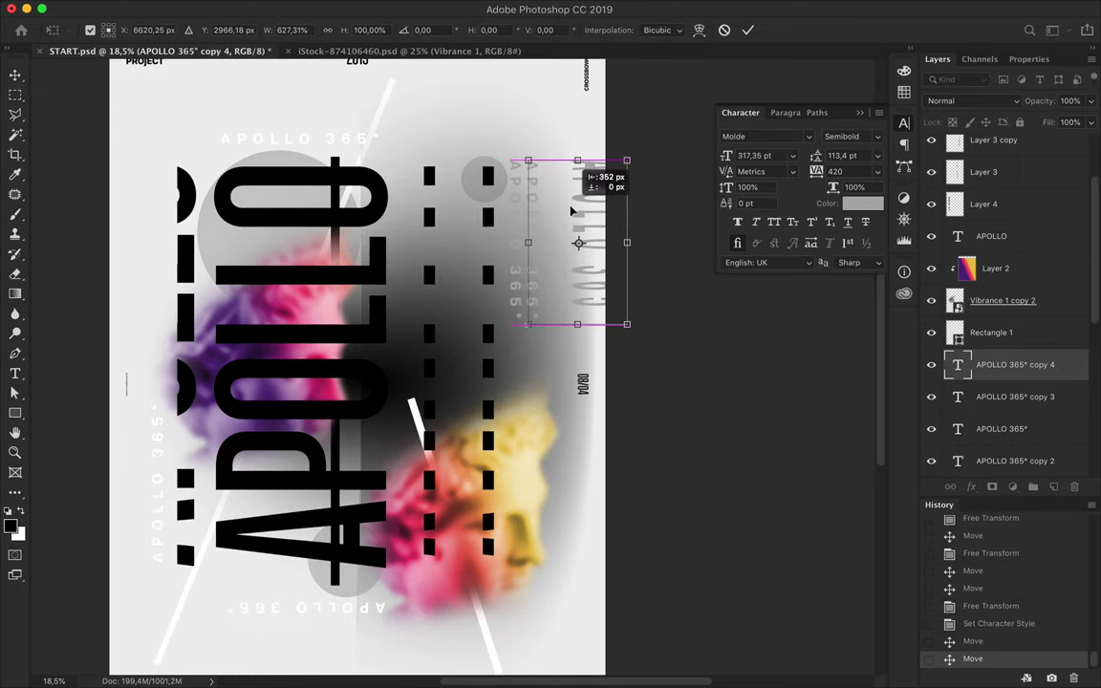
key(Return)
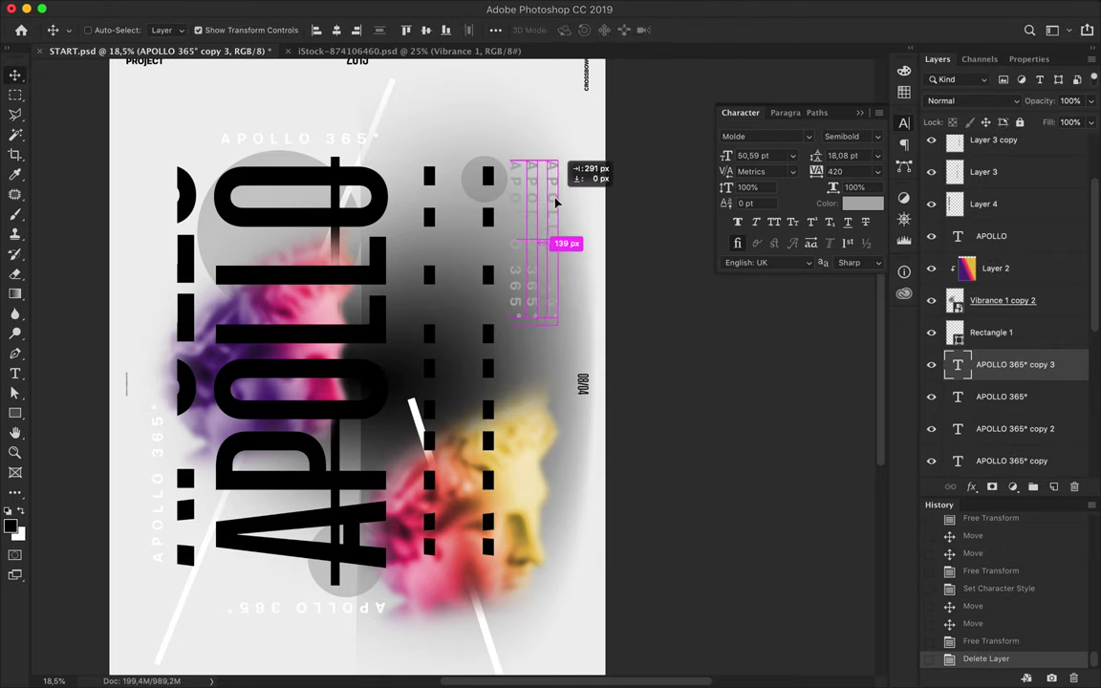
drag(560, 238, 558, 242)
key(ctrl+t)
key(ctrl+0)
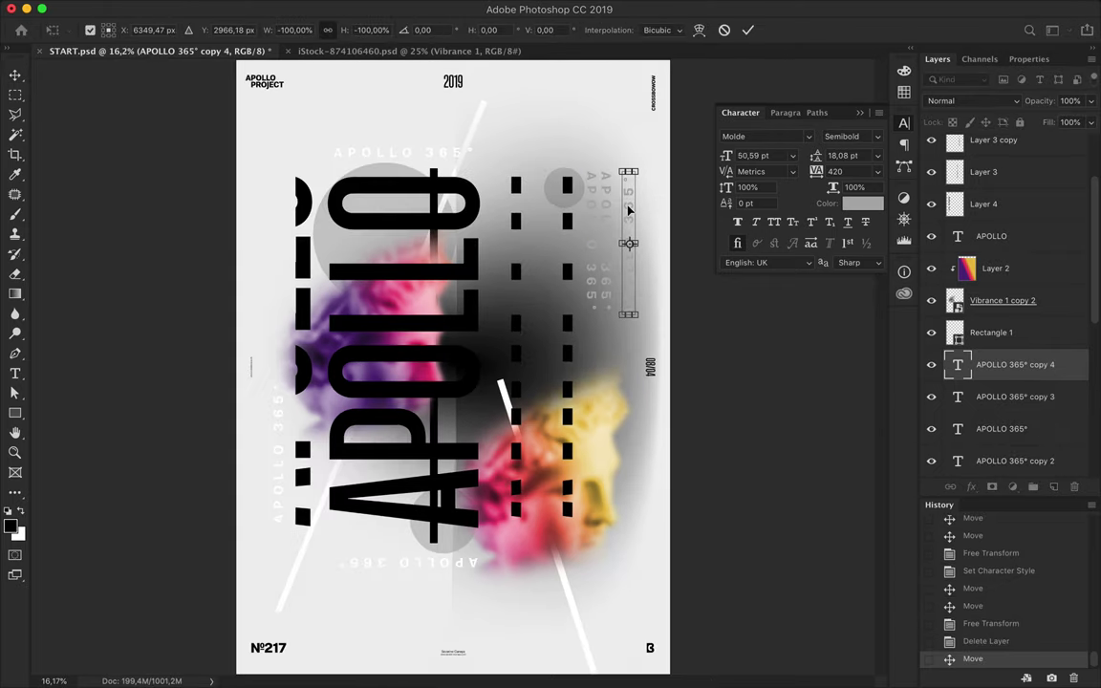
key(Return)
mouse_move(683, 246)
mouse_down()
mouse_move(634, 246)
mouse_move(646, 189)
mouse_up()
Place one more copy, fit the poster in view and save it.
scroll(445, 496, up, 2)
scroll(445, 496, down, 4)
mouse_move(275, 425)
mouse_down()
mouse_move(315, 521)
mouse_move(620, 346)
mouse_up()
scroll(273, 551, up, 4)
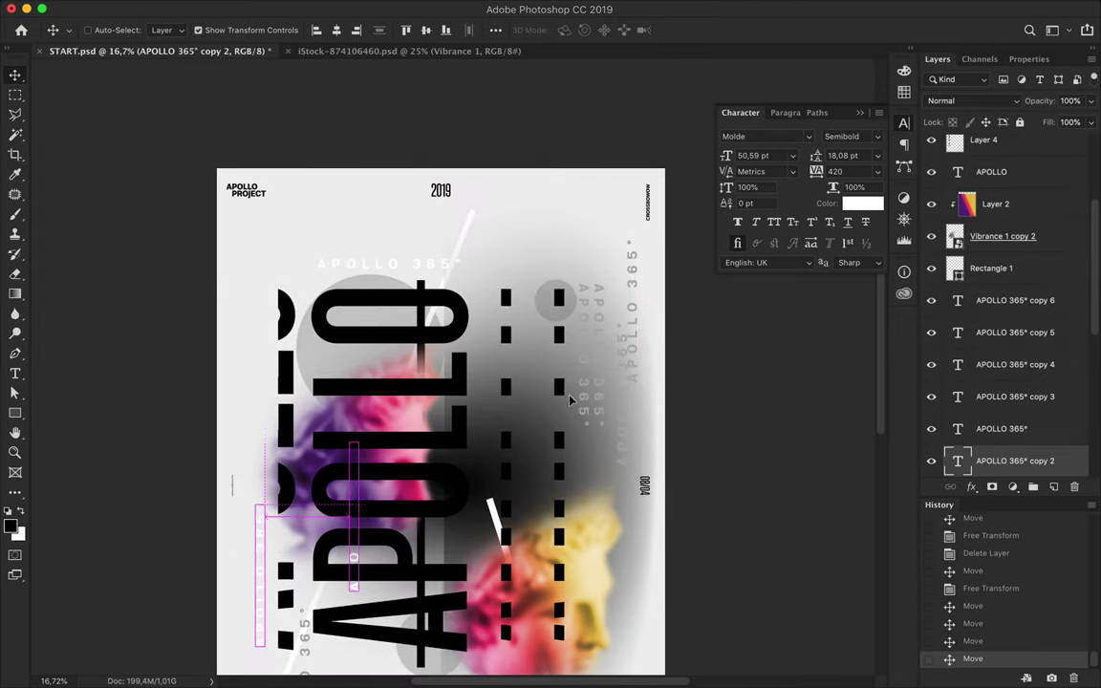
key(ctrl+0)
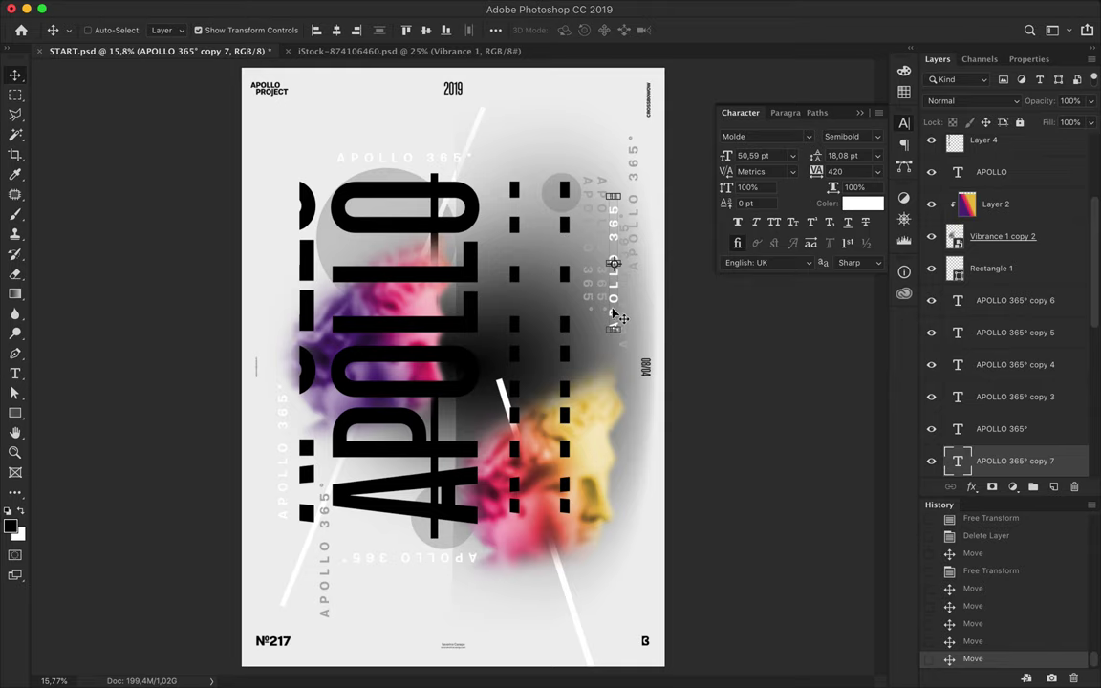
key(ctrl+s)
ctrl+click(308, 325)
Duplicate the black bar slices toward the poster's left edge and delete the extra copy.
drag(308, 325, 272, 323)
key(ctrl+minus)
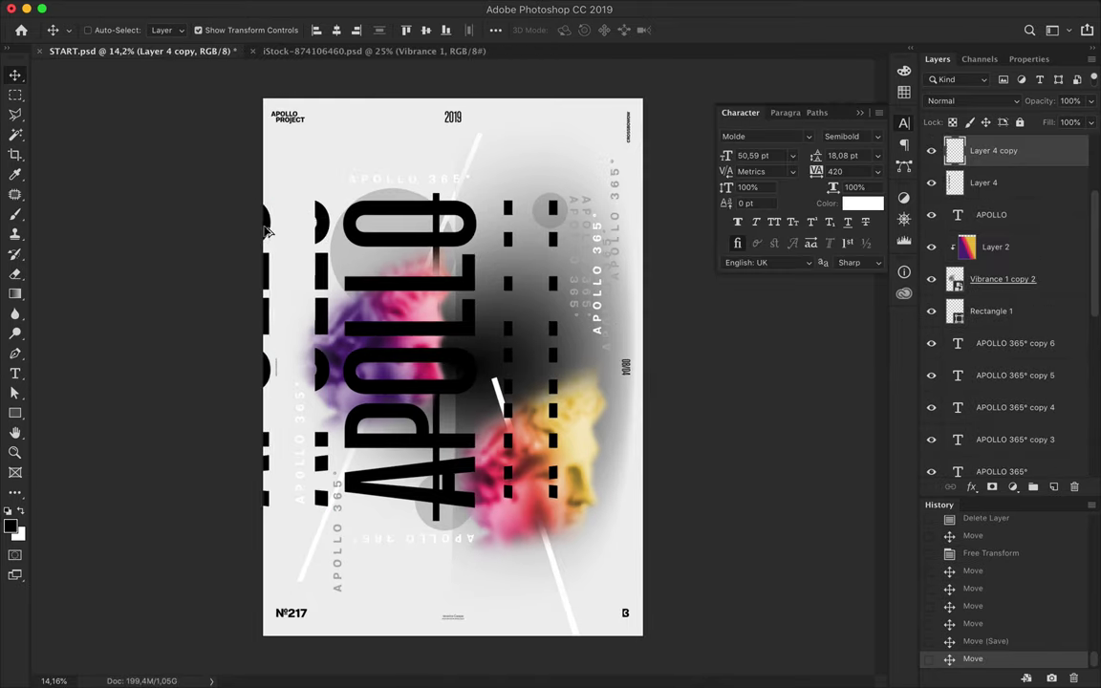
drag(268, 230, 334, 554)
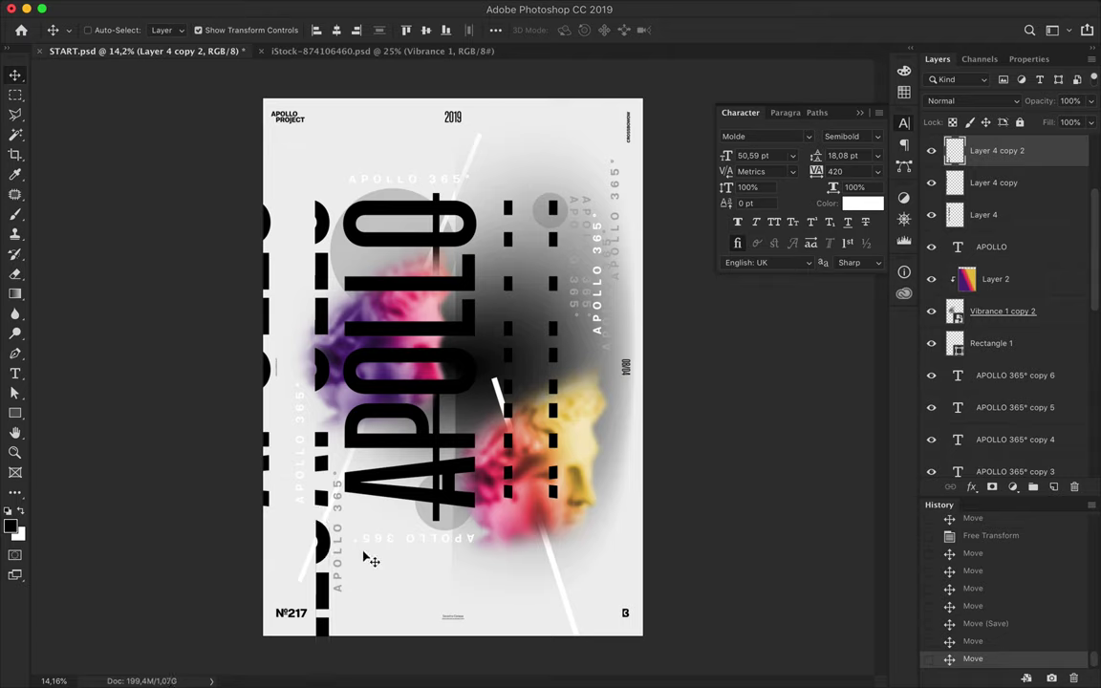
key(Delete)
Add a slightly narrowed APOLLO 365° caption copy just below the bottom text, then save the poster.
drag(426, 542, 423, 556)
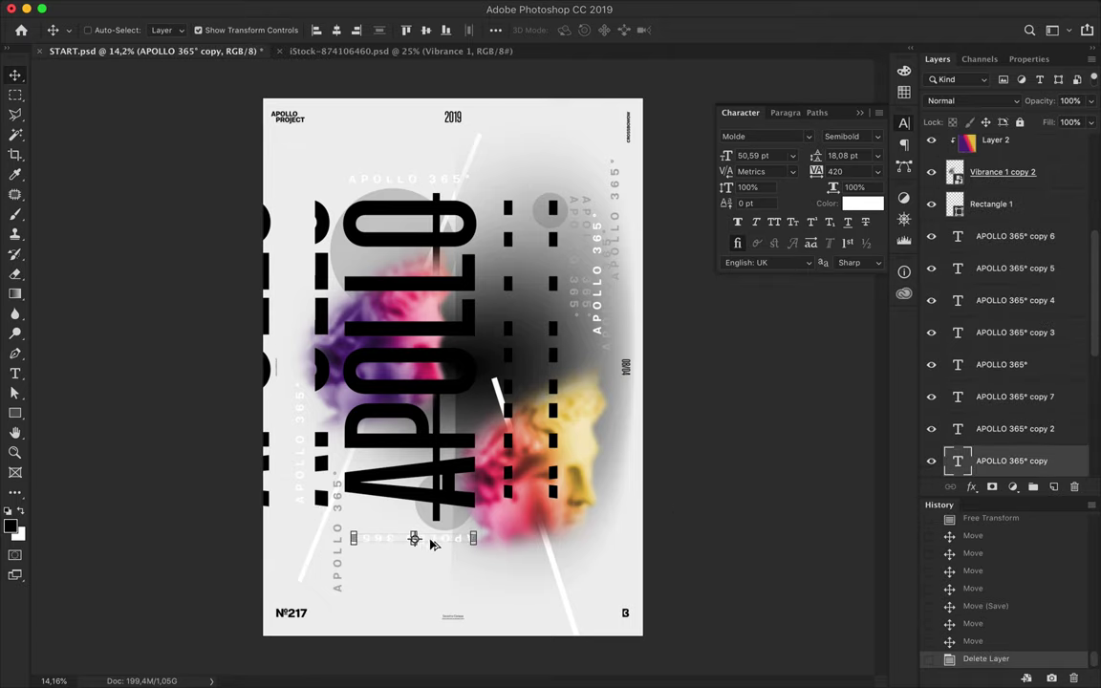
key(ctrl+t)
drag(475, 551, 468, 551)
key(Return)
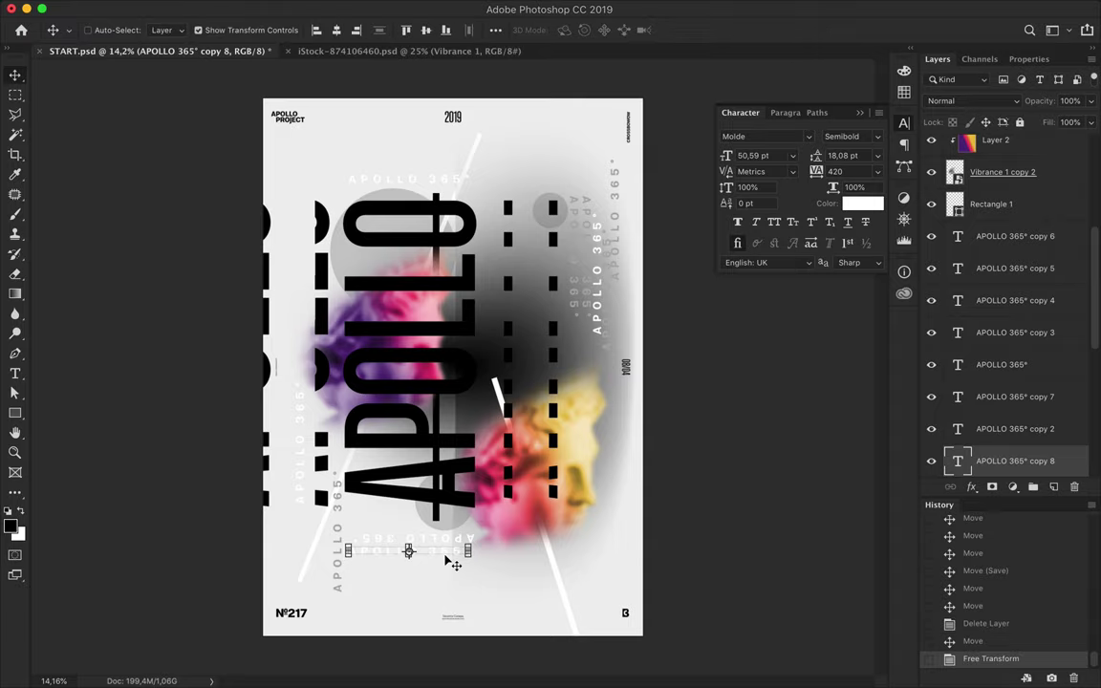
key(ctrl+s)
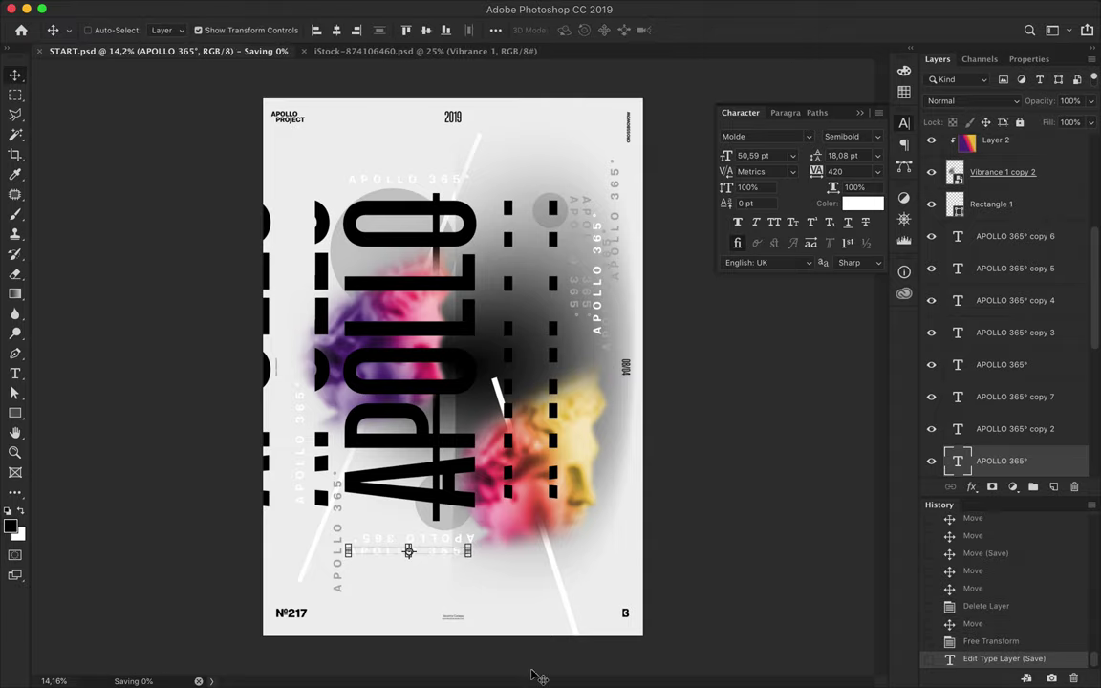